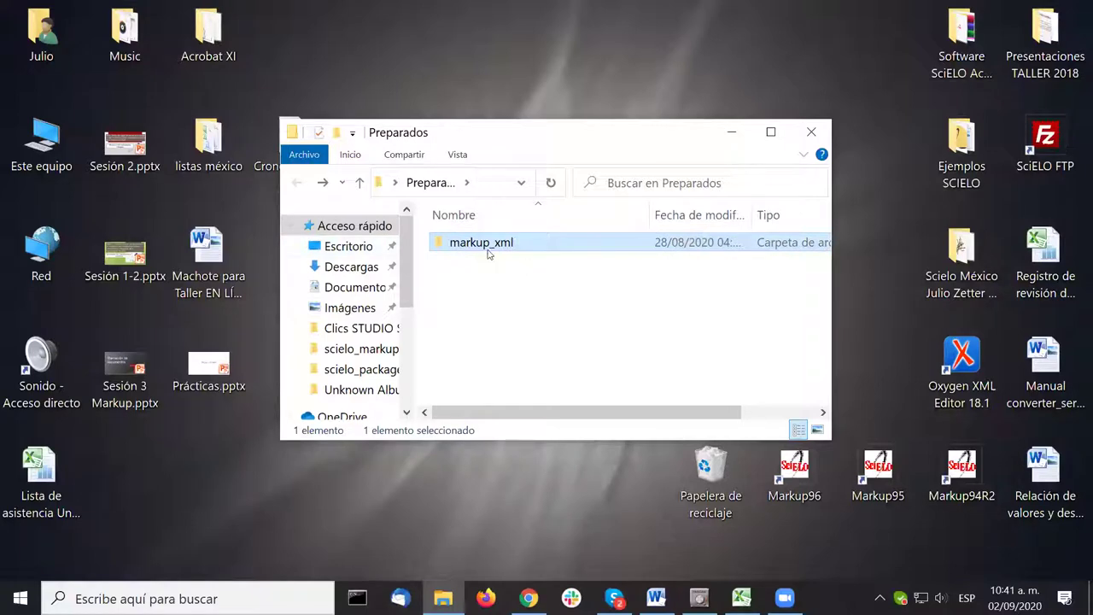
# Step: Deselect the markup_xml folder and move the Preparados folder window higher on the desktop
pyautogui.moveTo(504, 253)
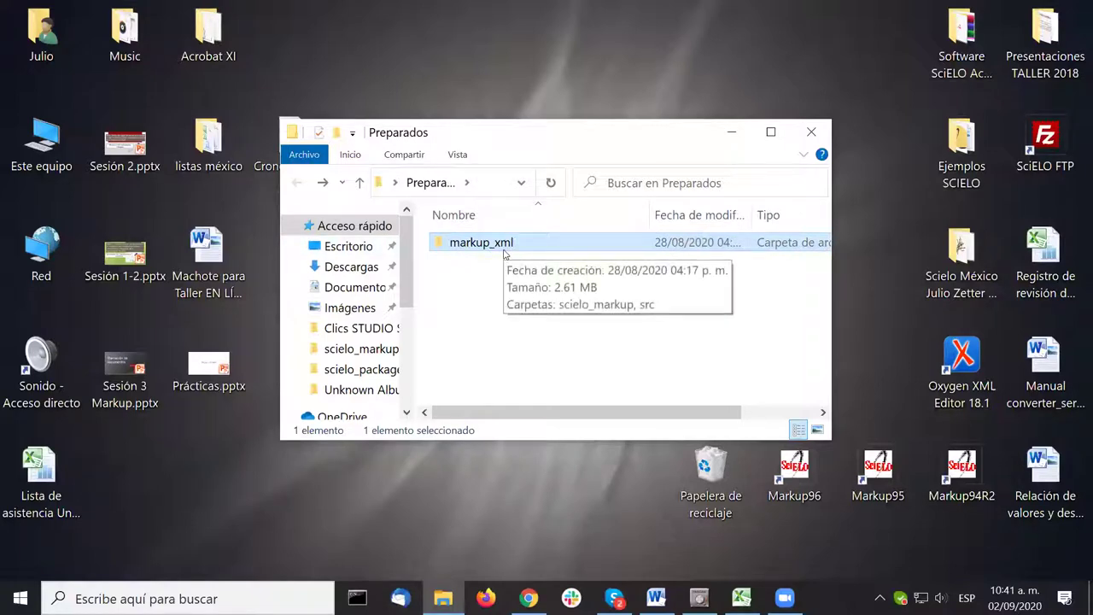
pyautogui.click(510, 246)
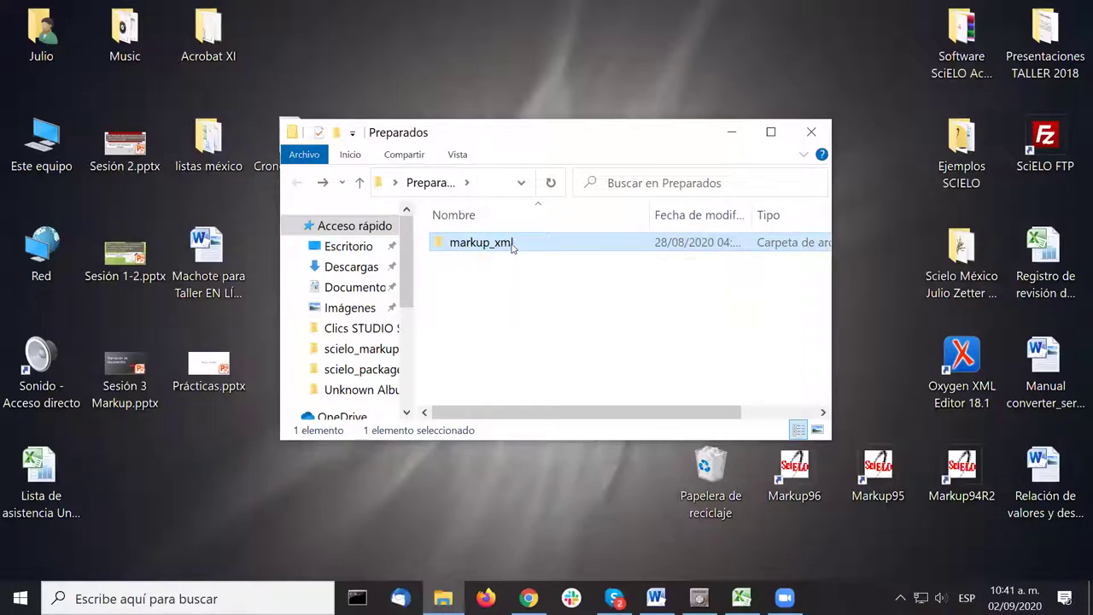
pyautogui.click(571, 293)
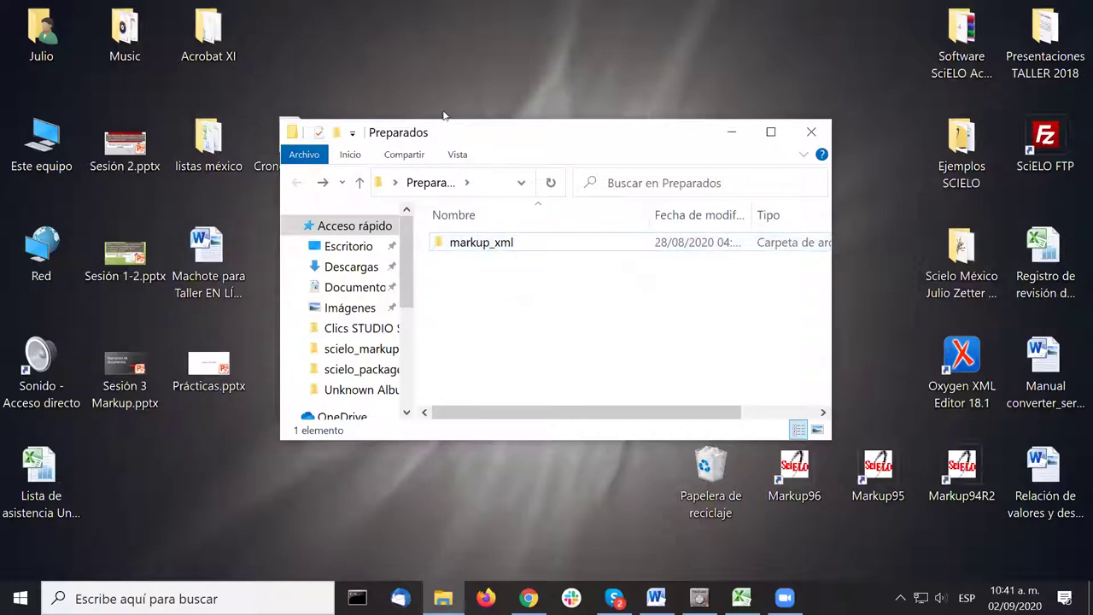
pyautogui.moveTo(571, 134); pyautogui.dragTo(541, 82)
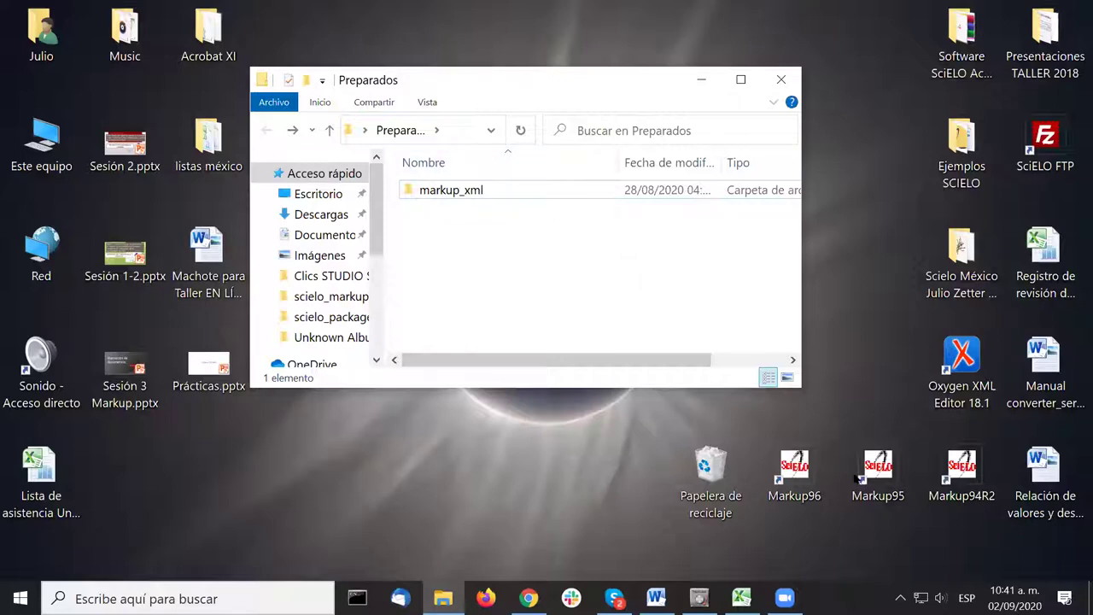
# Step: Locate the Markup96 shortcut on the desktop and select it
pyautogui.doubleClick(803, 475)
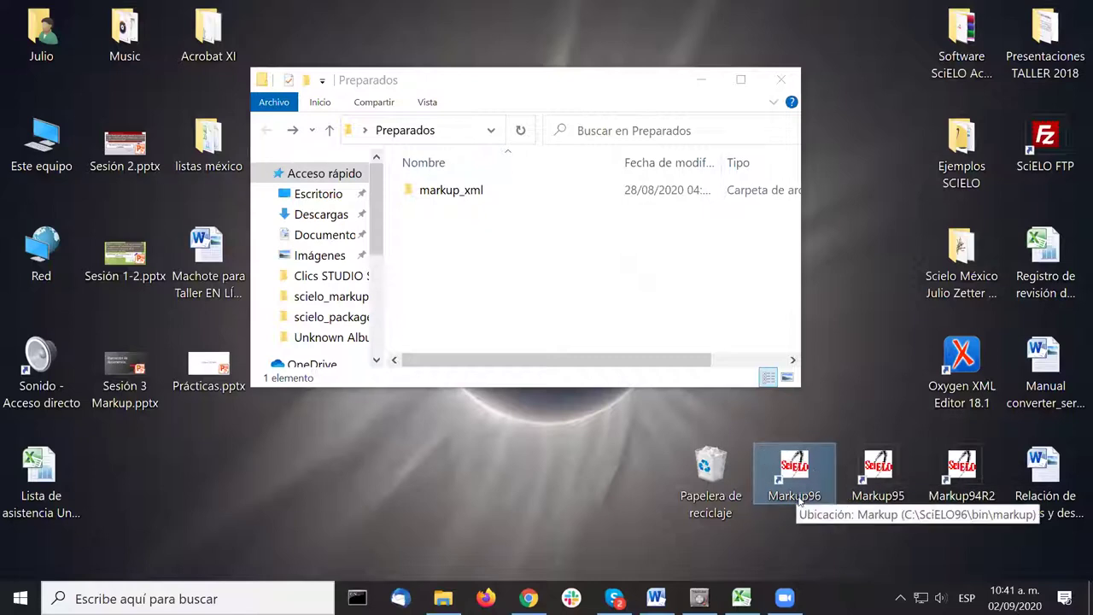
pyautogui.click(797, 499)
pyautogui.click(800, 499)
pyautogui.click(800, 499)
pyautogui.click(799, 502)
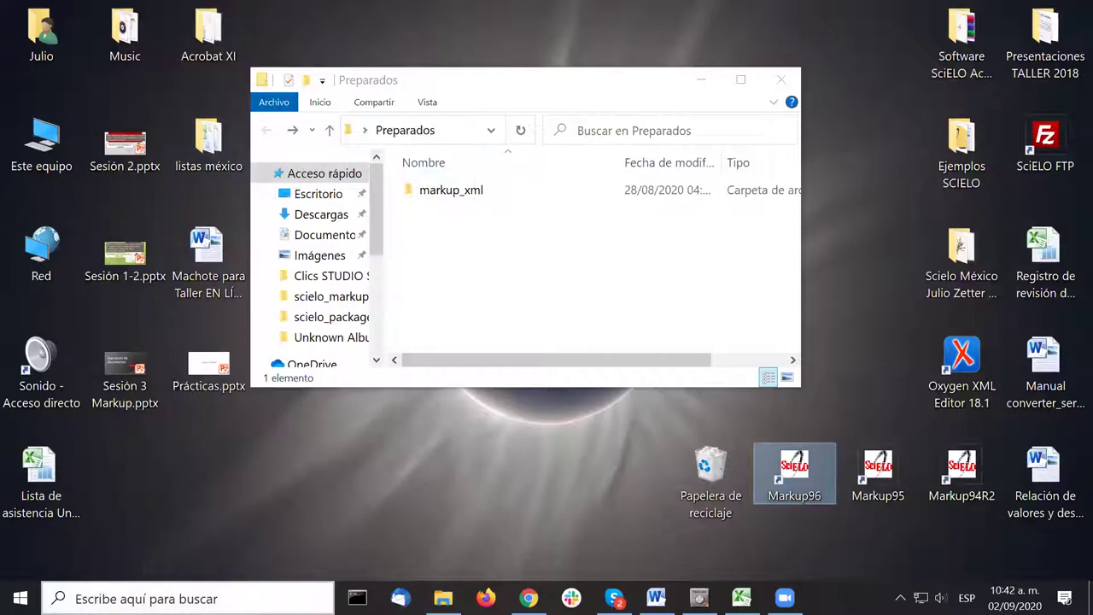
# Step: Try to launch the Markup application from a Windows search for "markup", declining to delete its shortcut
pyautogui.click(147, 602)
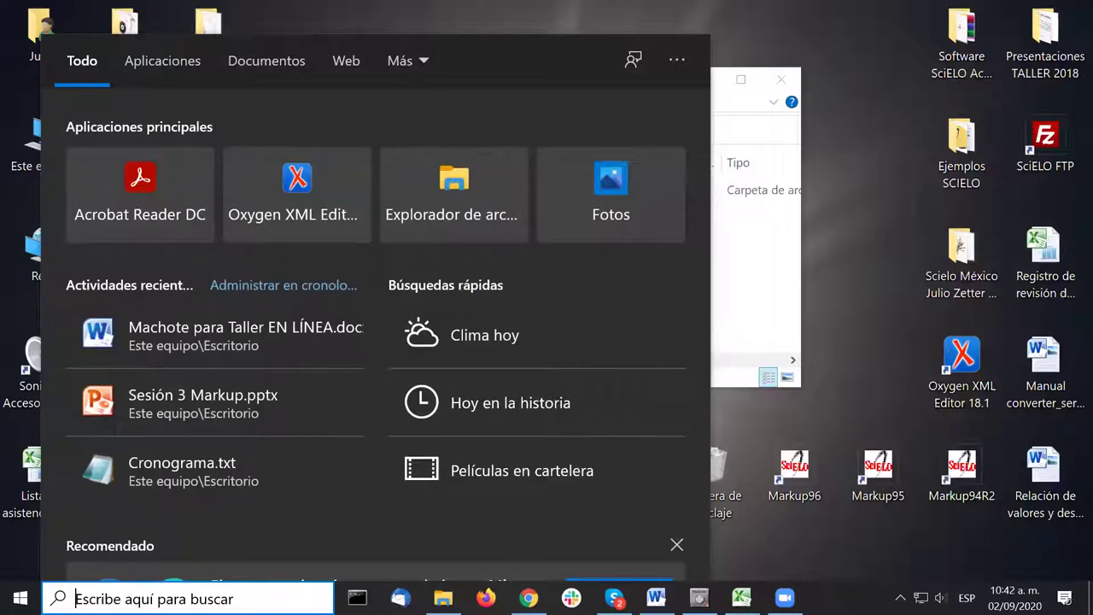
pyautogui.write('markup')
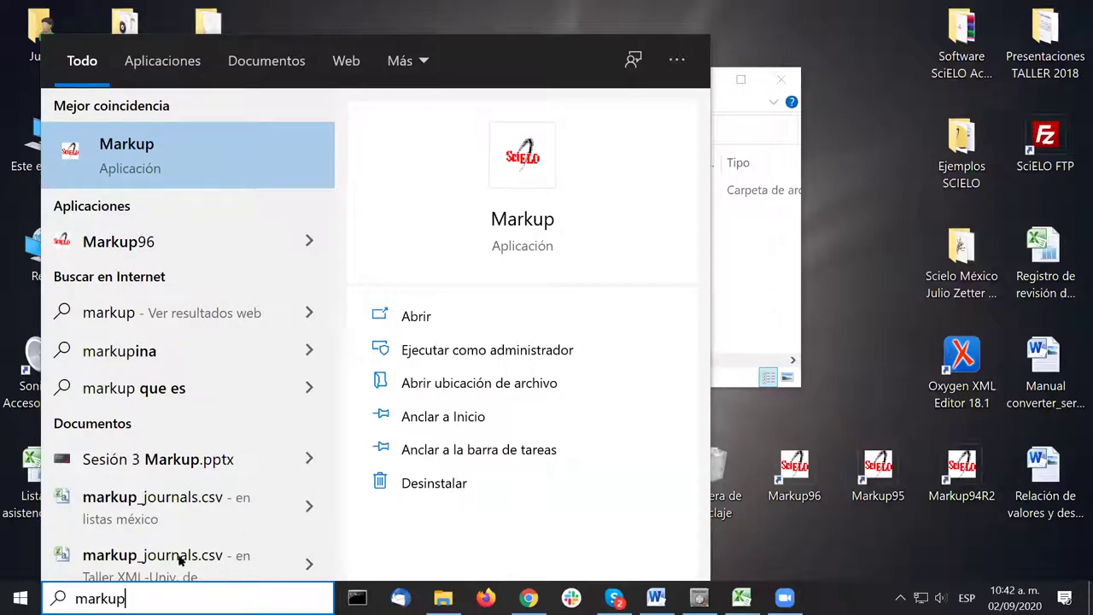
pyautogui.click(126, 159)
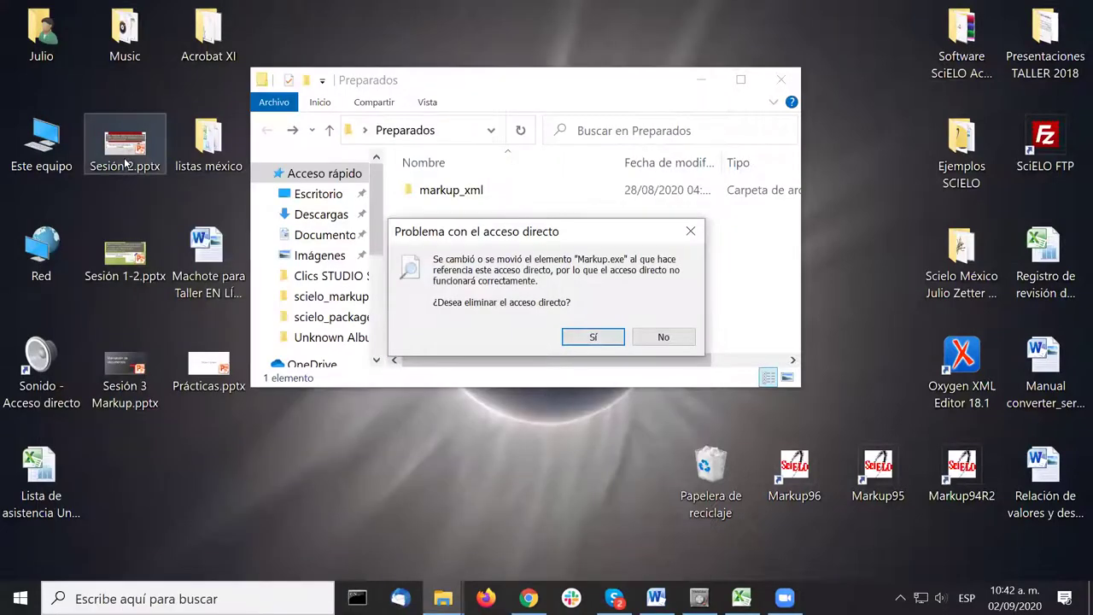
pyautogui.click(664, 337)
# Step: Search Windows for "markup", launch Markup96 and enable its macro content in Word
pyautogui.click(145, 599)
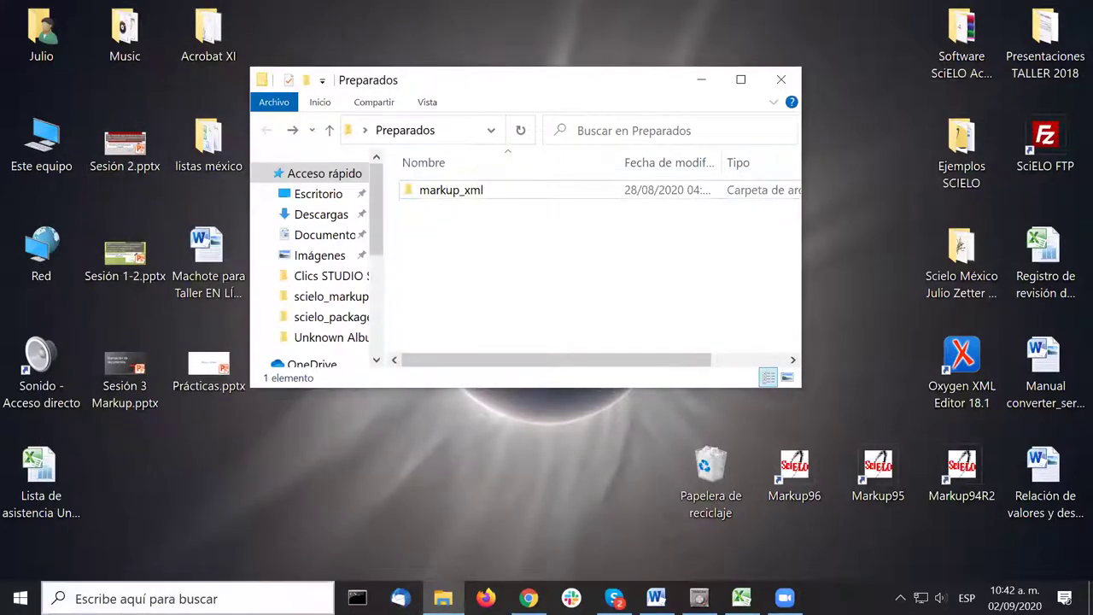
pyautogui.write('a')
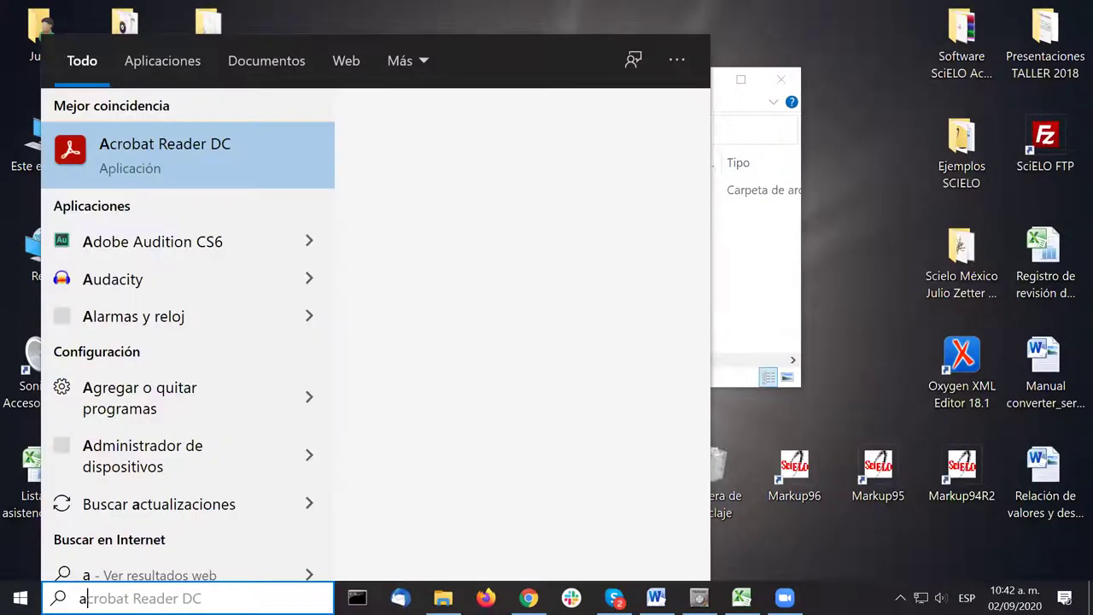
pyautogui.press('BackSpace')
pyautogui.write('markup')
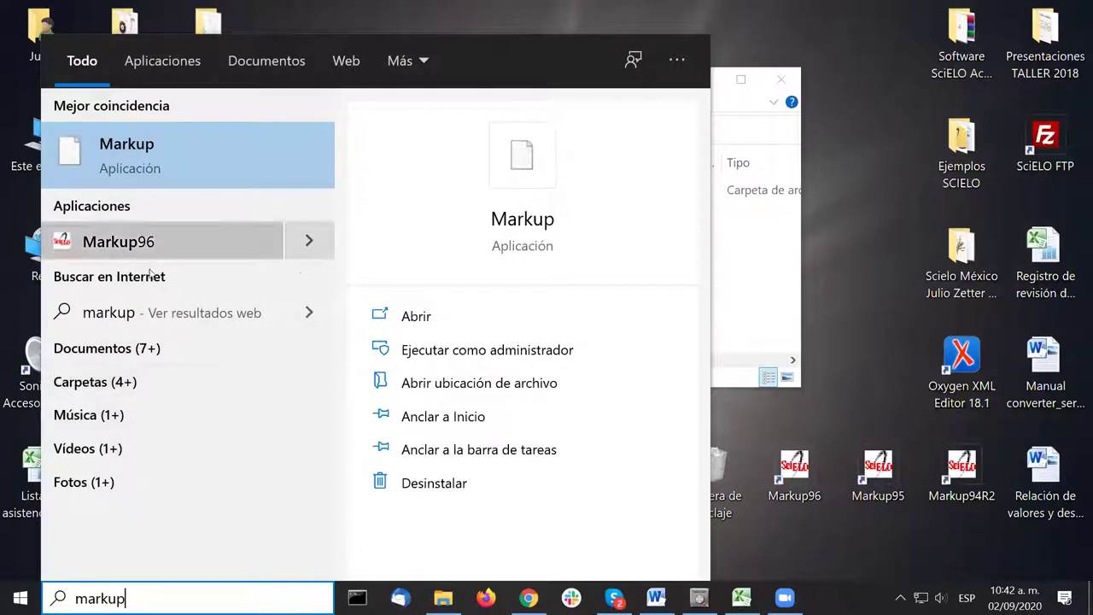
pyautogui.click(181, 239)
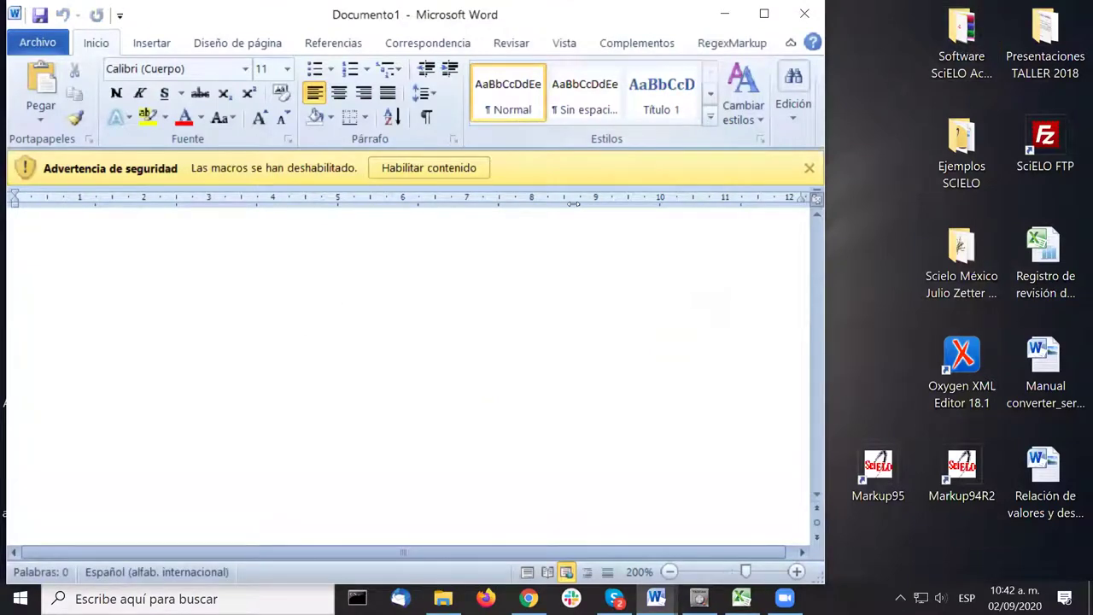
pyautogui.moveTo(824, 203); pyautogui.dragTo(1016, 202)
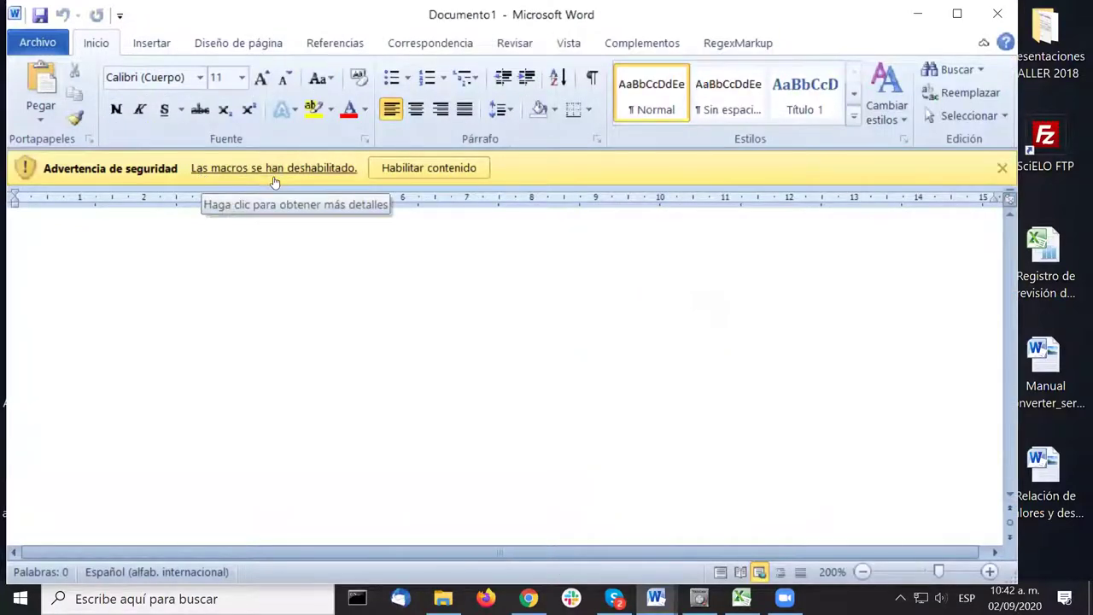
pyautogui.click(447, 169)
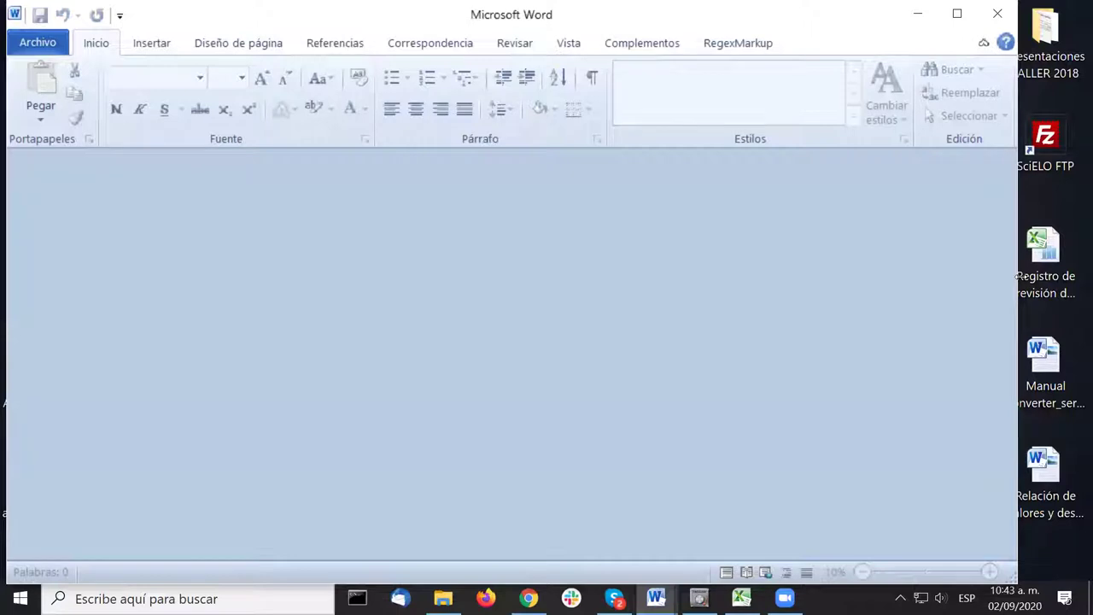
# Step: Display Word's add-in commands with the Marcación entry and maximise the window
pyautogui.moveTo(1016, 276); pyautogui.dragTo(699, 276)
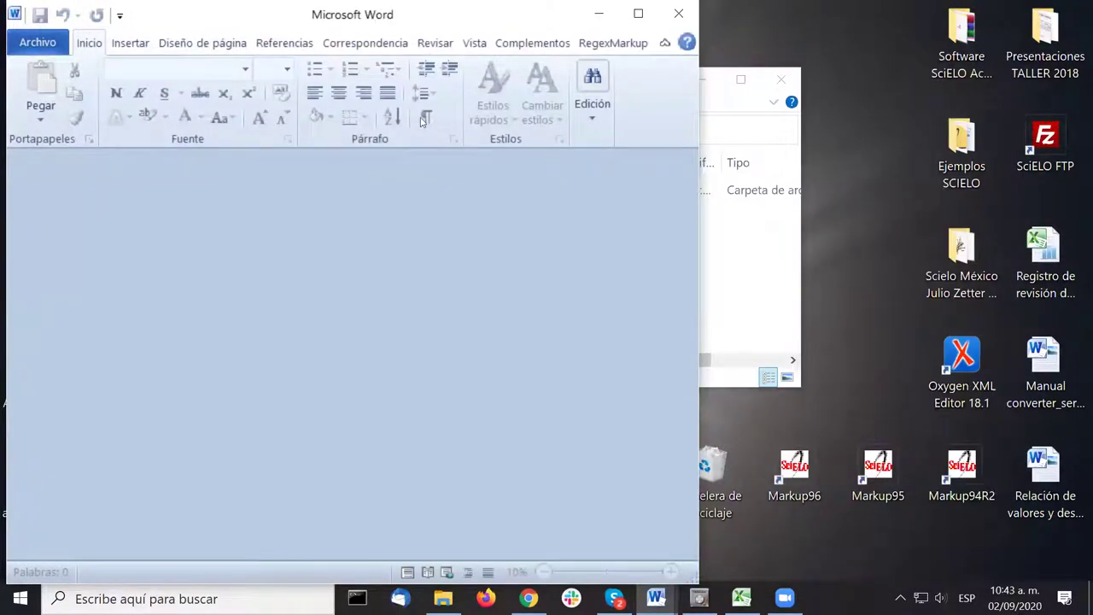
pyautogui.click(529, 44)
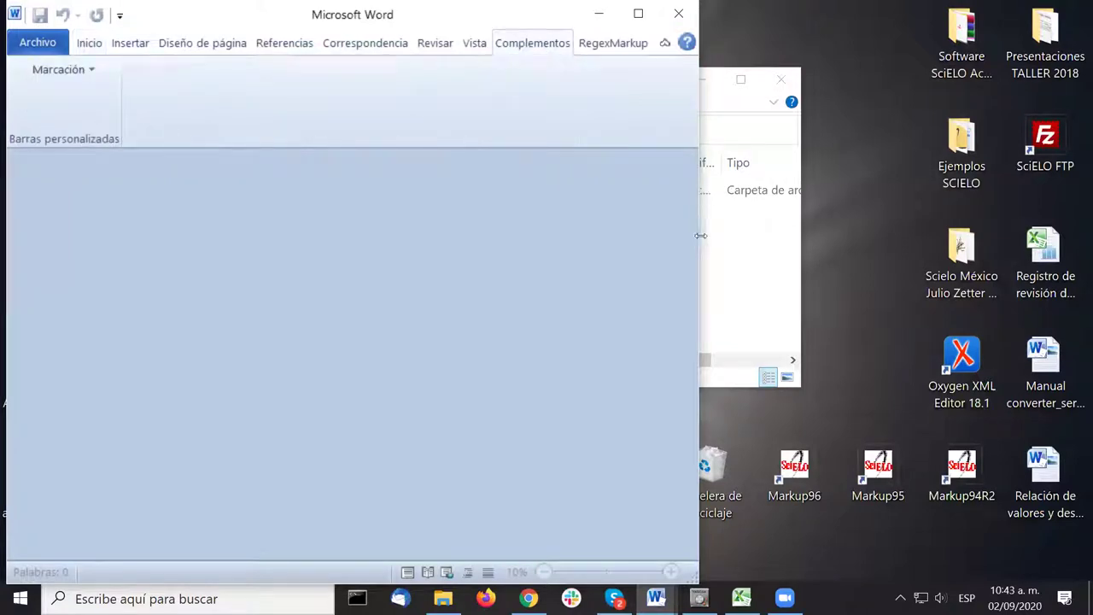
pyautogui.moveTo(700, 236); pyautogui.dragTo(1061, 172)
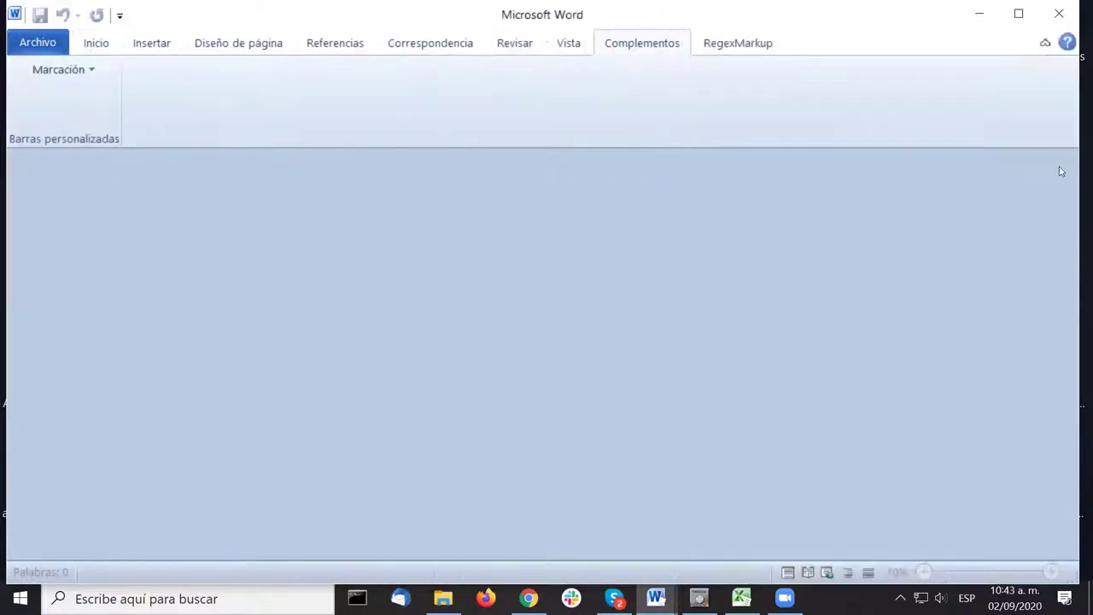
pyautogui.click(1018, 15)
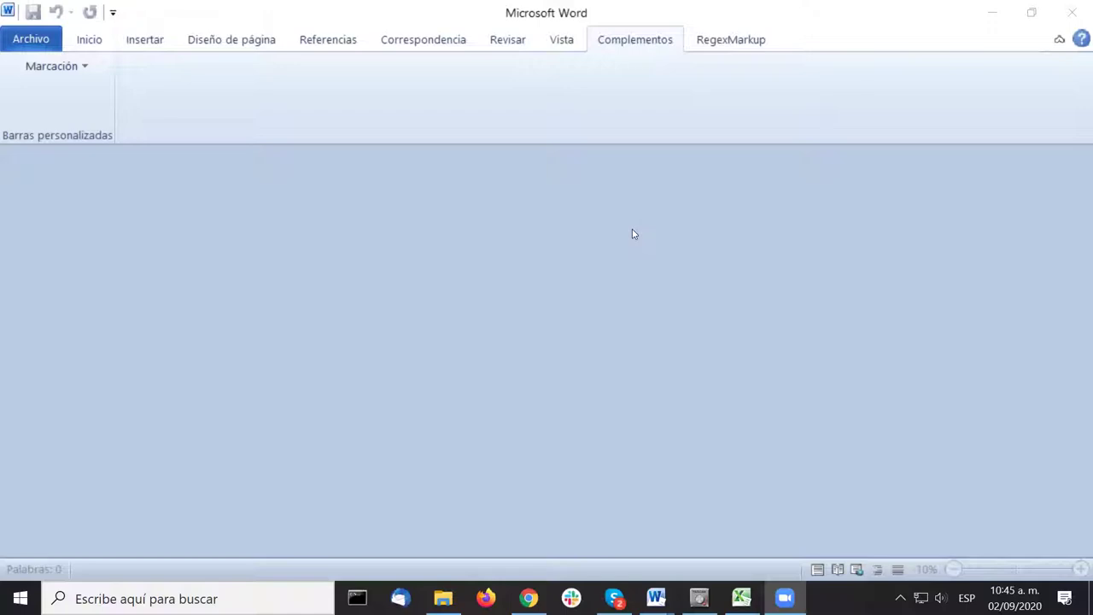
# Step: Set the interface language to spanish in the Marcación configuration and accept the settings
pyautogui.click(76, 72)
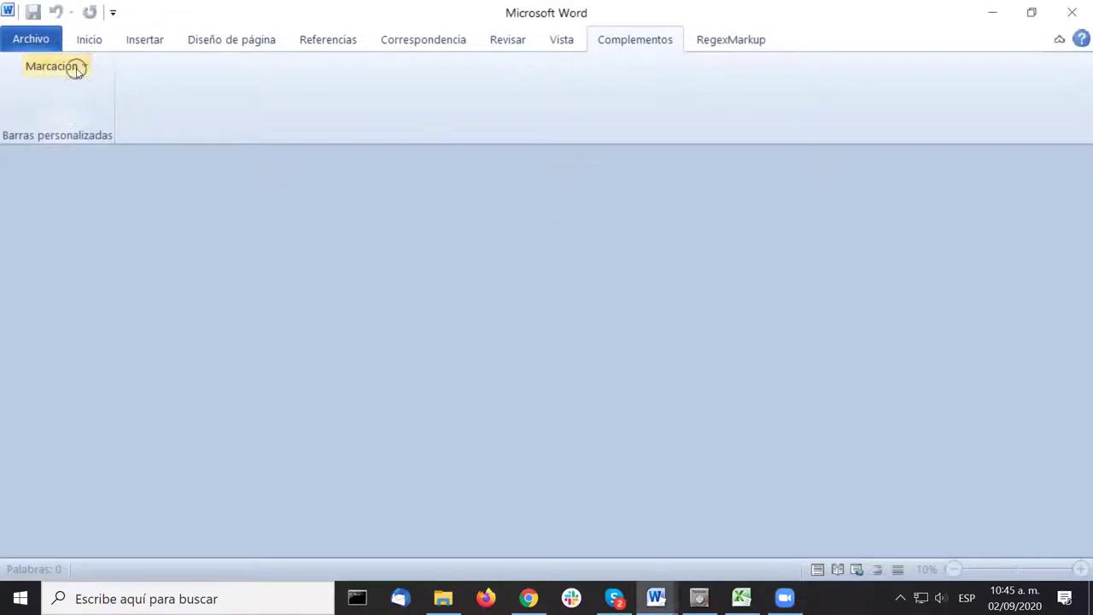
pyautogui.click(76, 72)
pyautogui.click(76, 72)
pyautogui.click(76, 72)
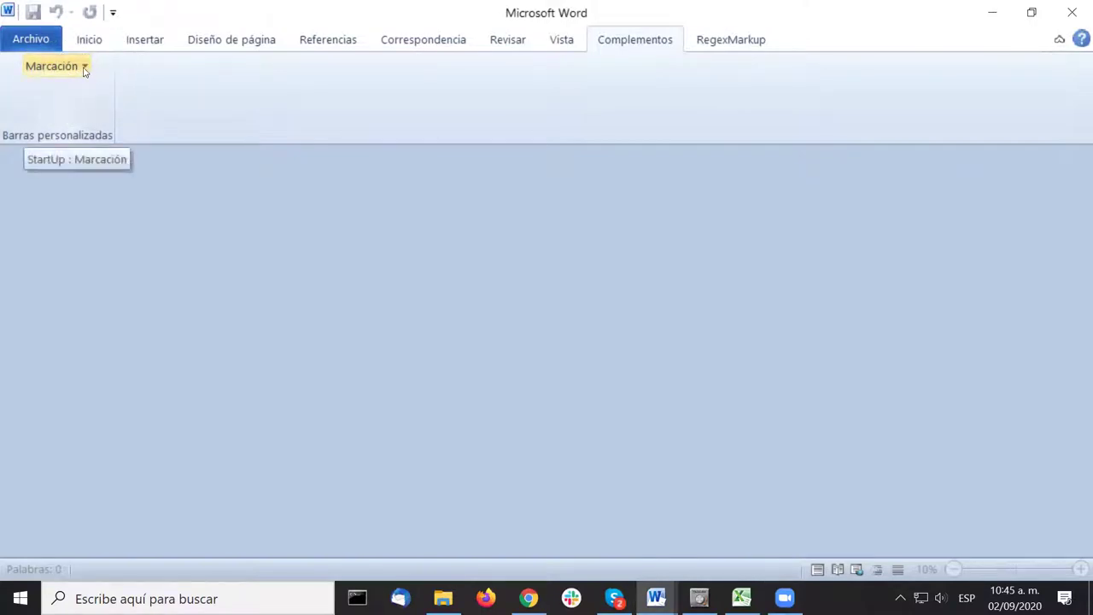
pyautogui.click(84, 69)
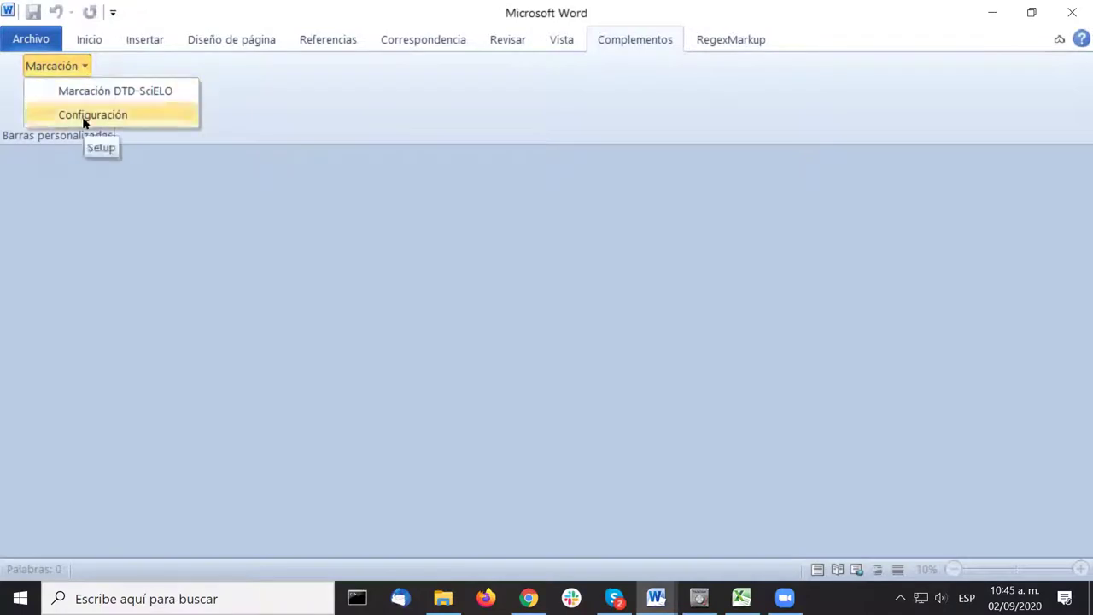
pyautogui.click(155, 116)
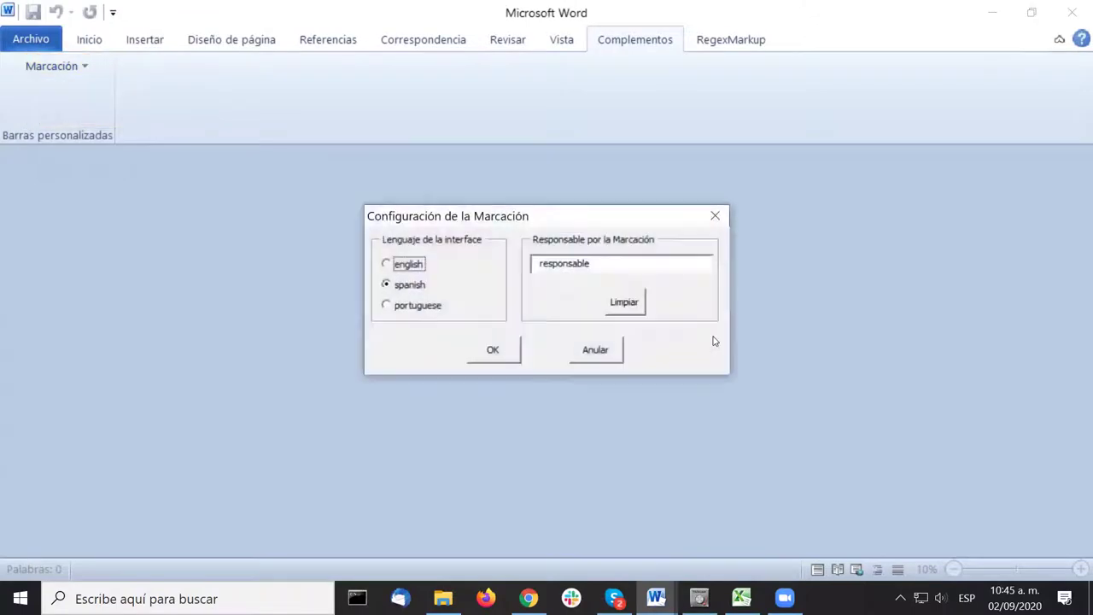
pyautogui.click(409, 287)
pyautogui.click(494, 350)
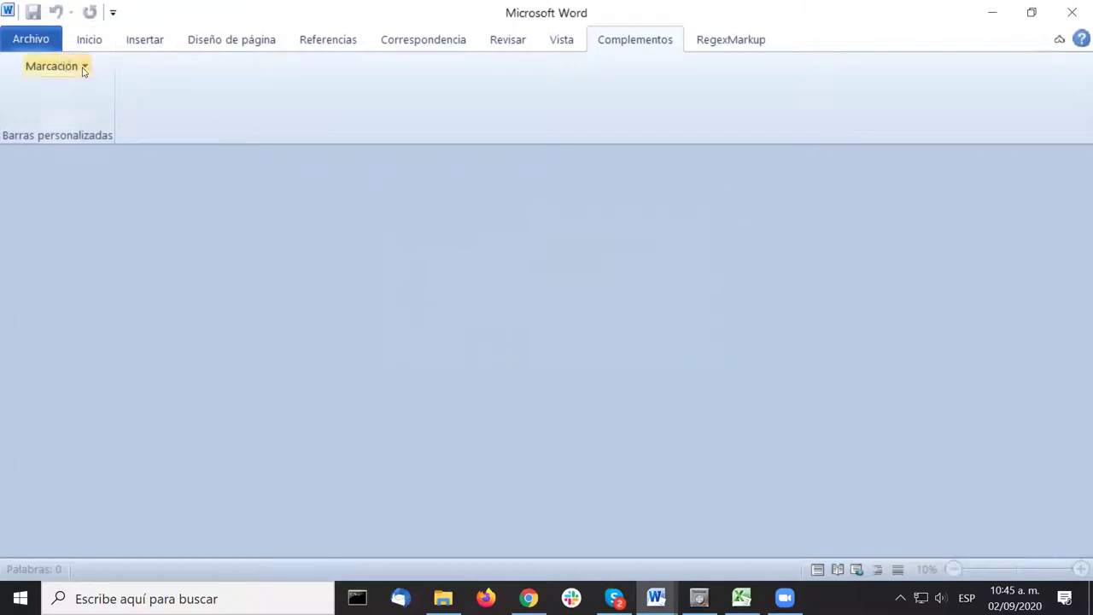
pyautogui.click(85, 68)
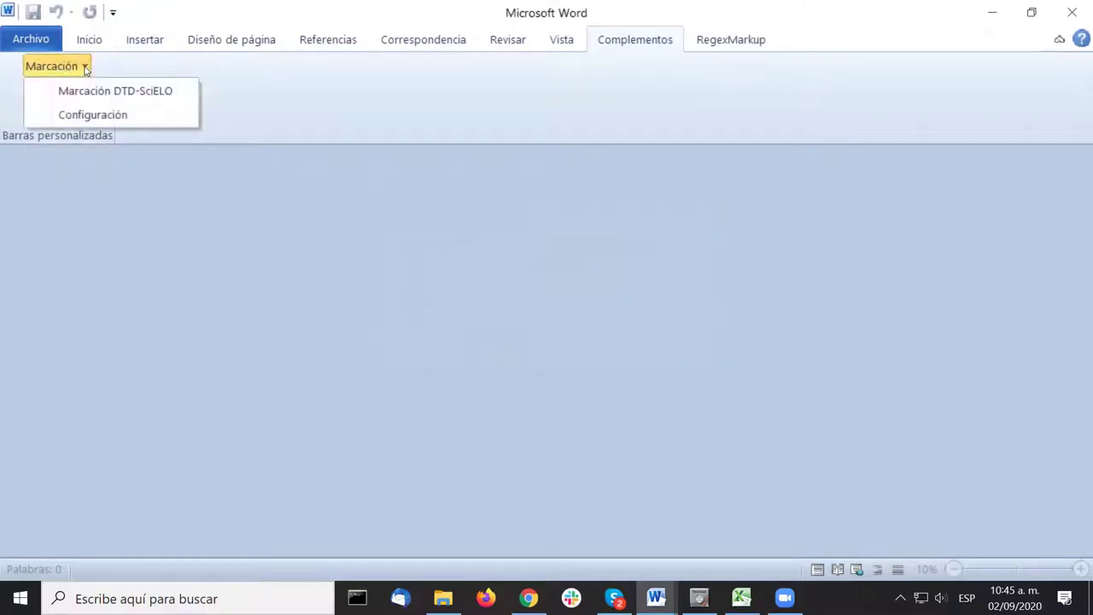
pyautogui.click(248, 74)
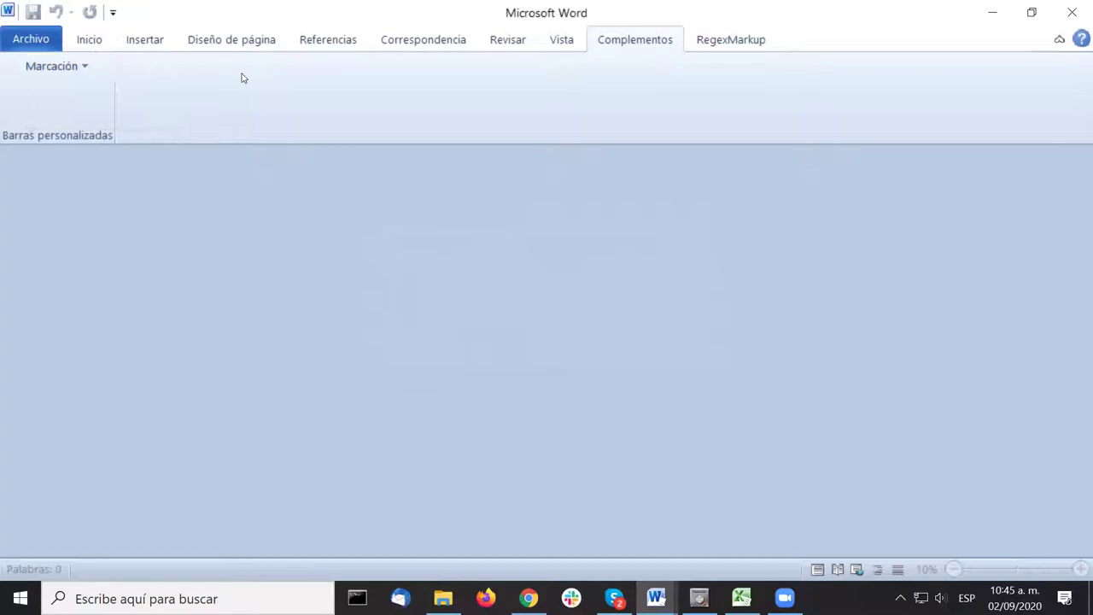
pyautogui.click(51, 66)
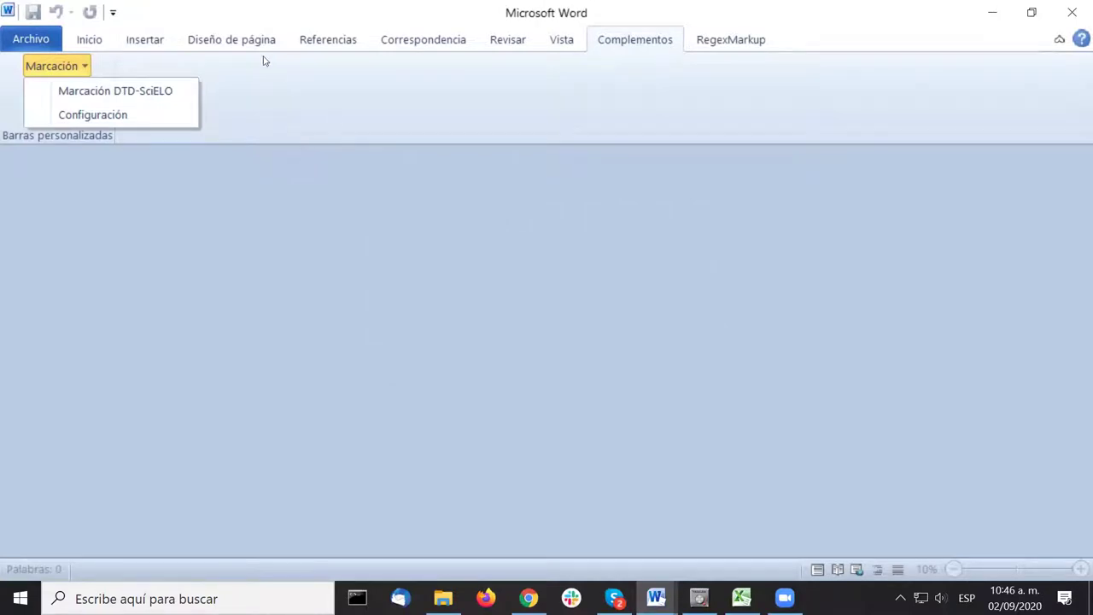
pyautogui.click(73, 67)
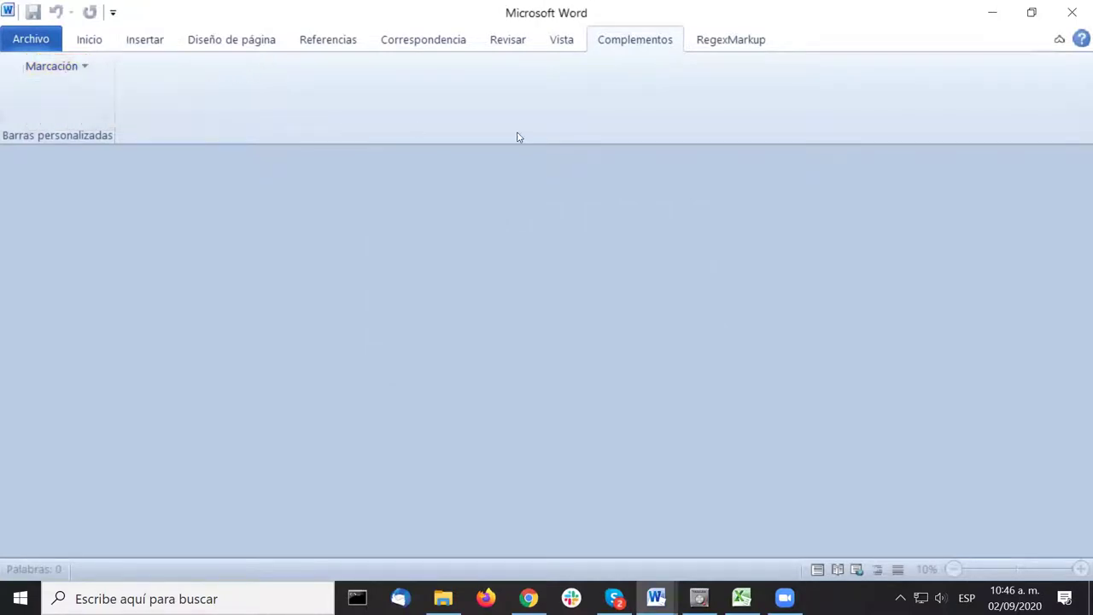
# Step: Try to start Marcación DTD-SciELO without any document open
pyautogui.click(78, 66)
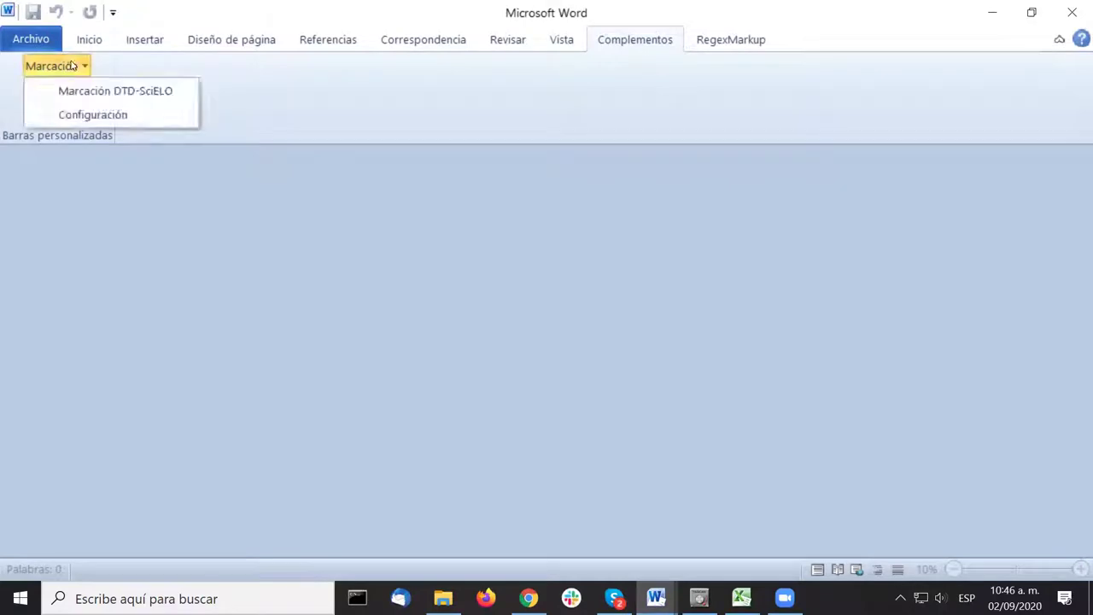
pyautogui.click(103, 94)
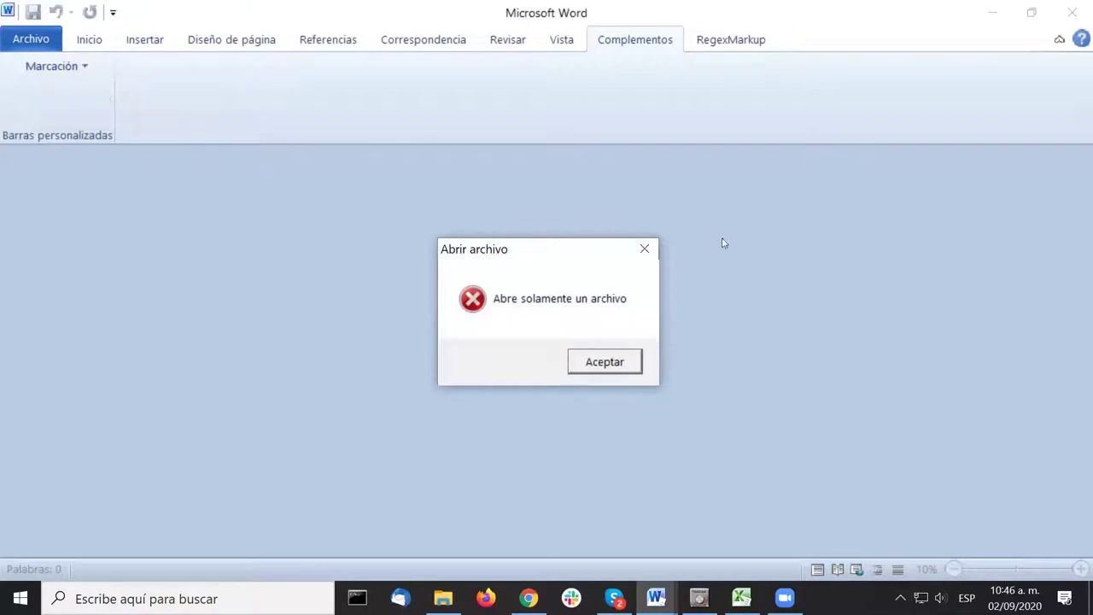
pyautogui.click(644, 248)
pyautogui.click(73, 72)
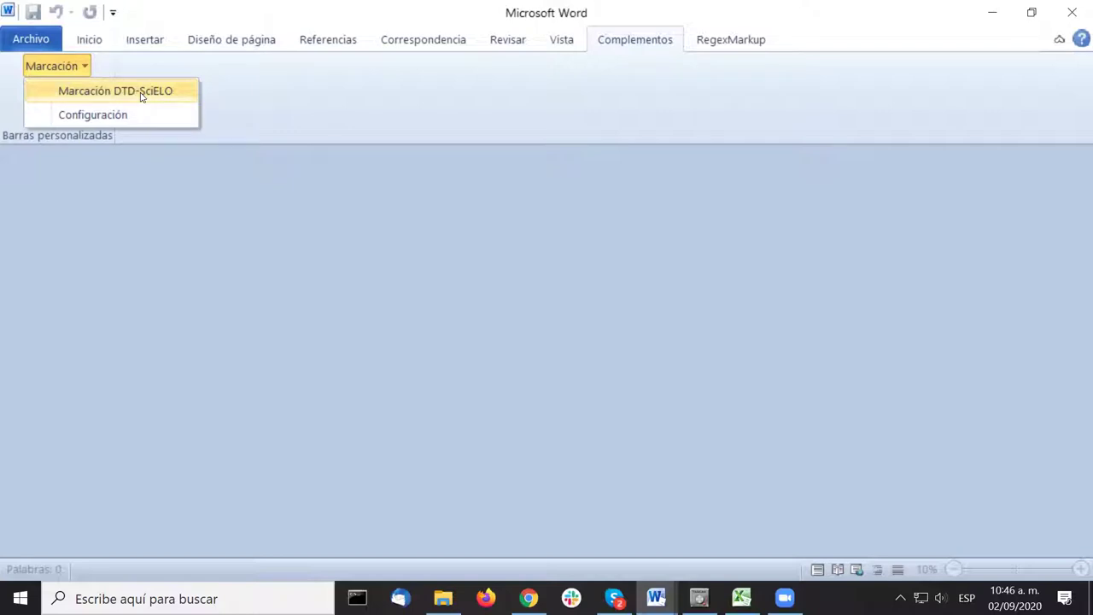
pyautogui.click(261, 107)
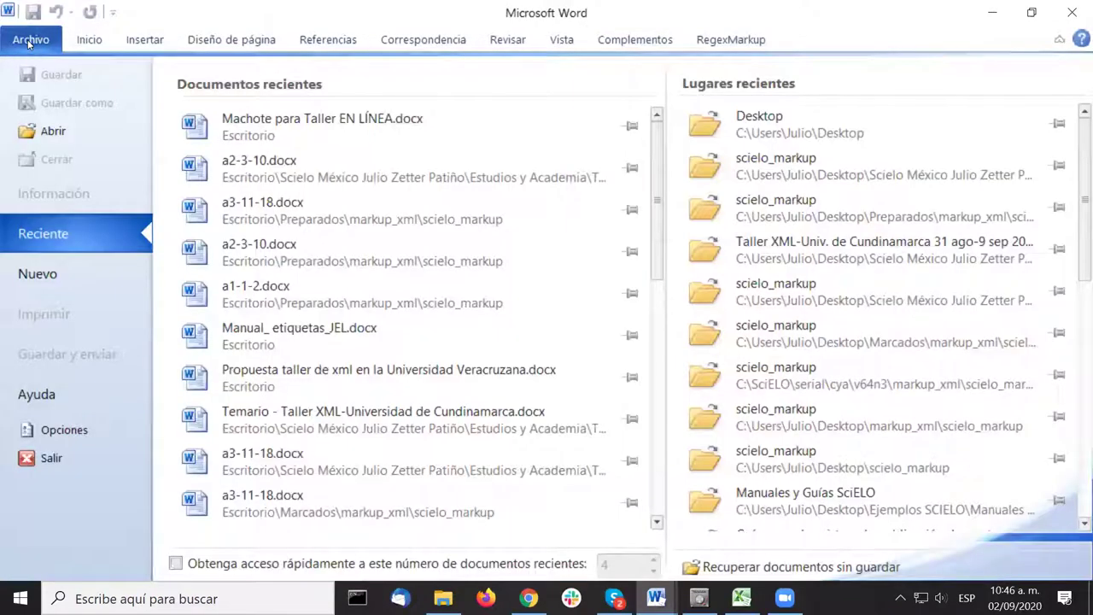
# Step: Bring up the dialog for opening an existing document and go to the Escritorio folder
pyautogui.click(30, 41)
pyautogui.click(30, 41)
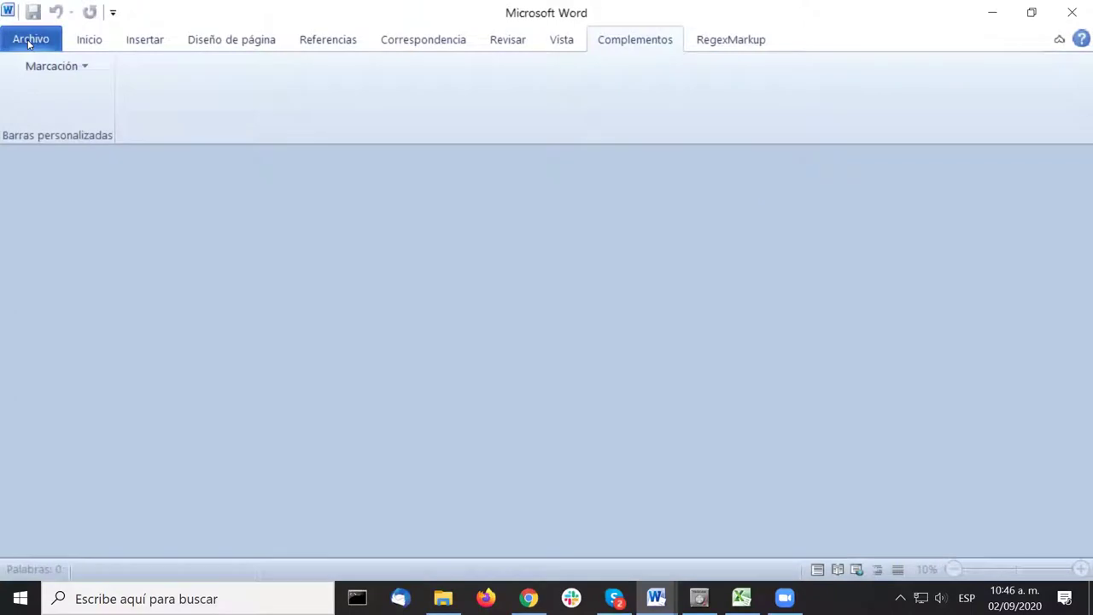
pyautogui.click(30, 40)
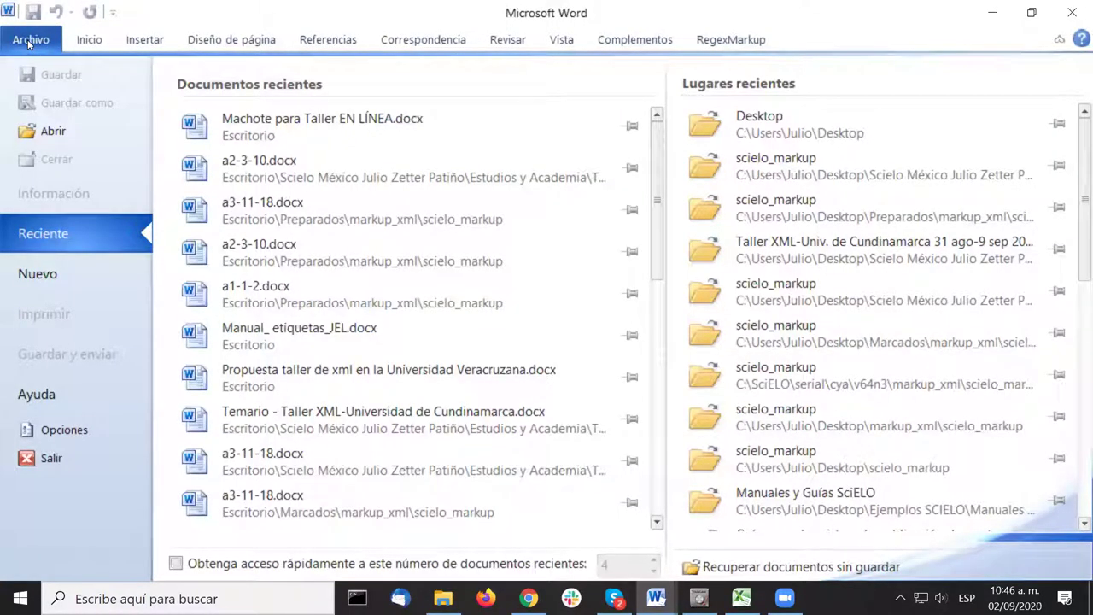
pyautogui.click(65, 133)
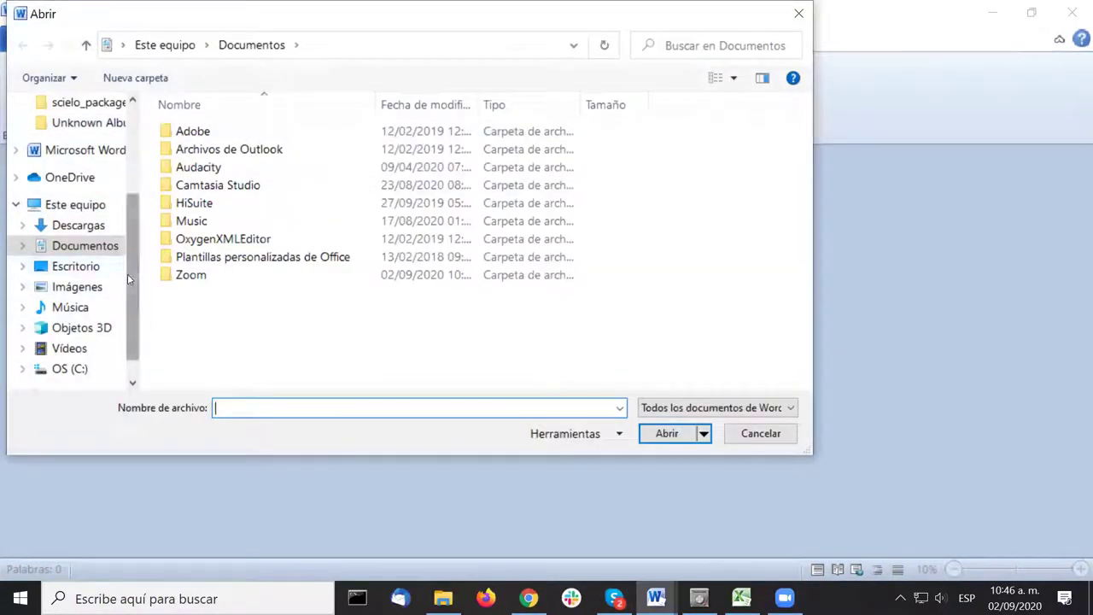
pyautogui.scroll(3, 127, 273)
pyautogui.scroll(-3, 128, 256)
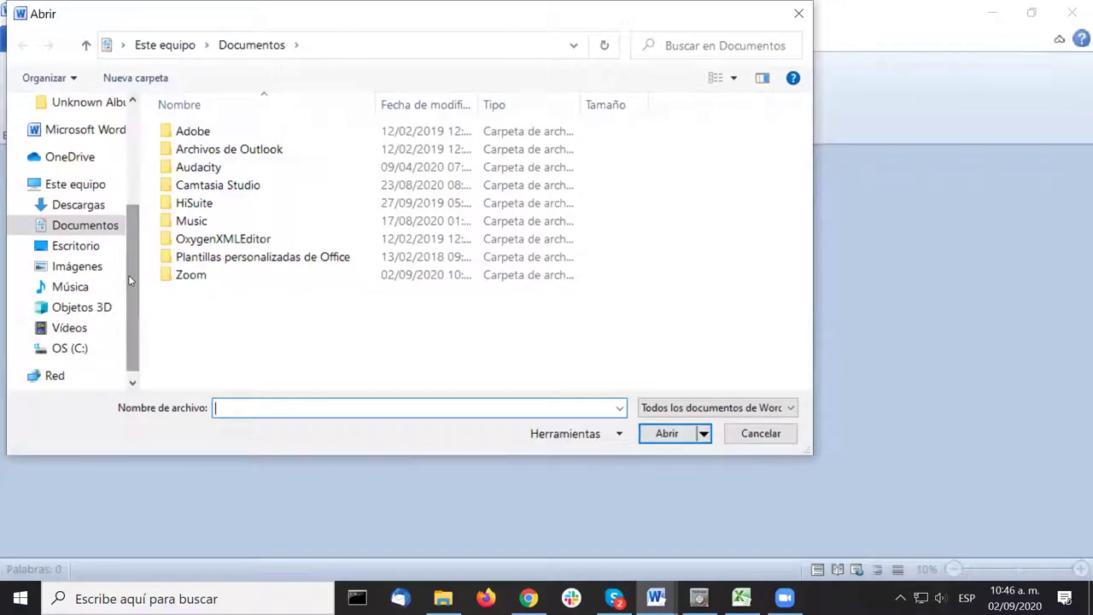
pyautogui.scroll(5, 130, 224)
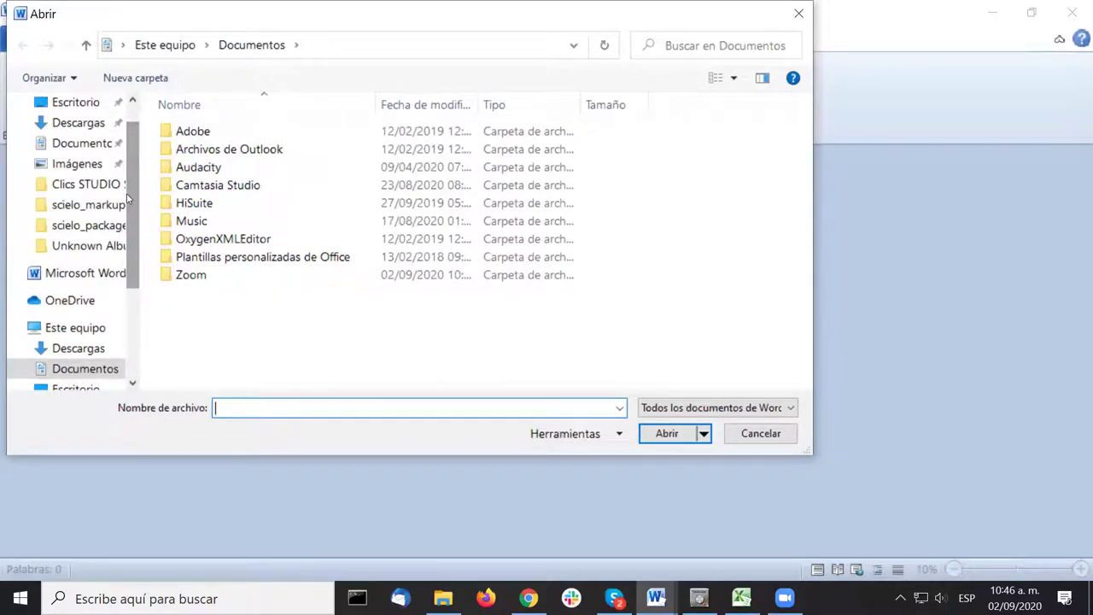
pyautogui.scroll(1, 130, 166)
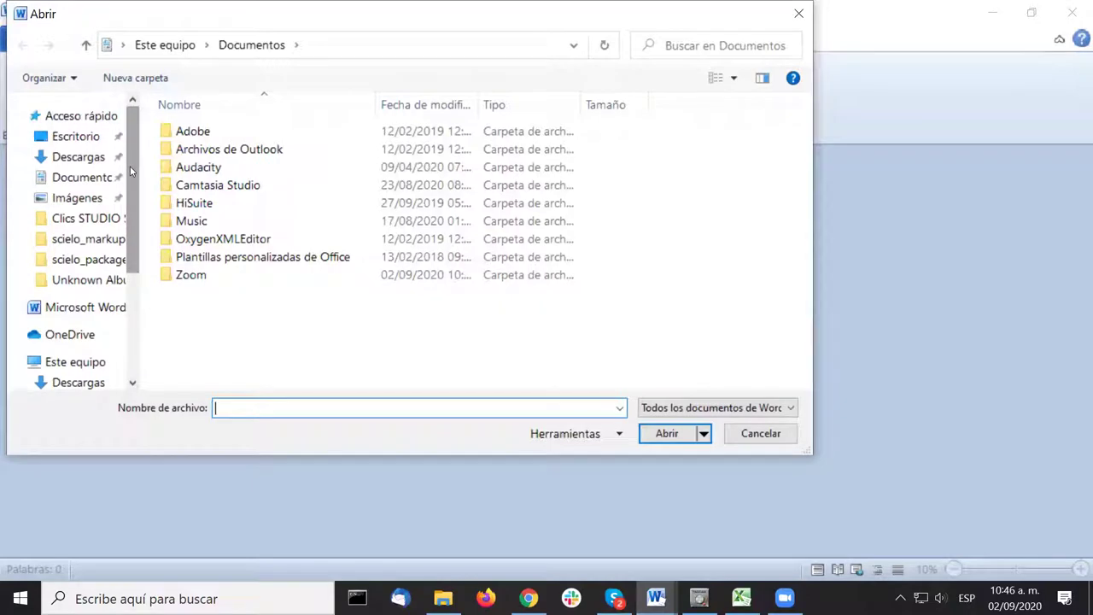
pyautogui.click(75, 139)
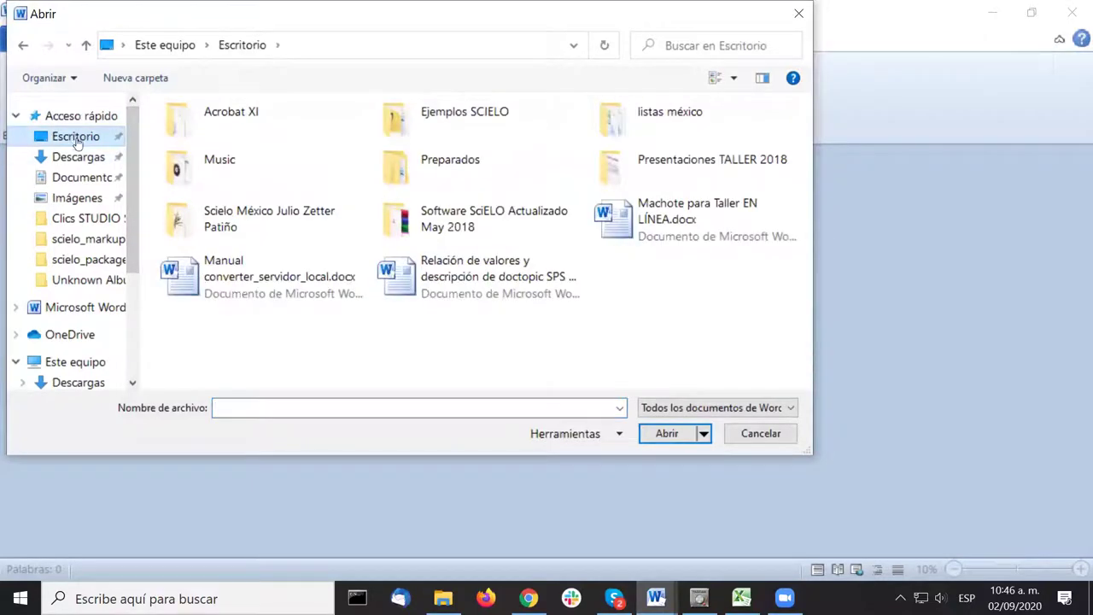
# Step: Open a1-1-2.docx from the scielo_markup folder inside Preparados\markup_xml
pyautogui.doubleClick(461, 168)
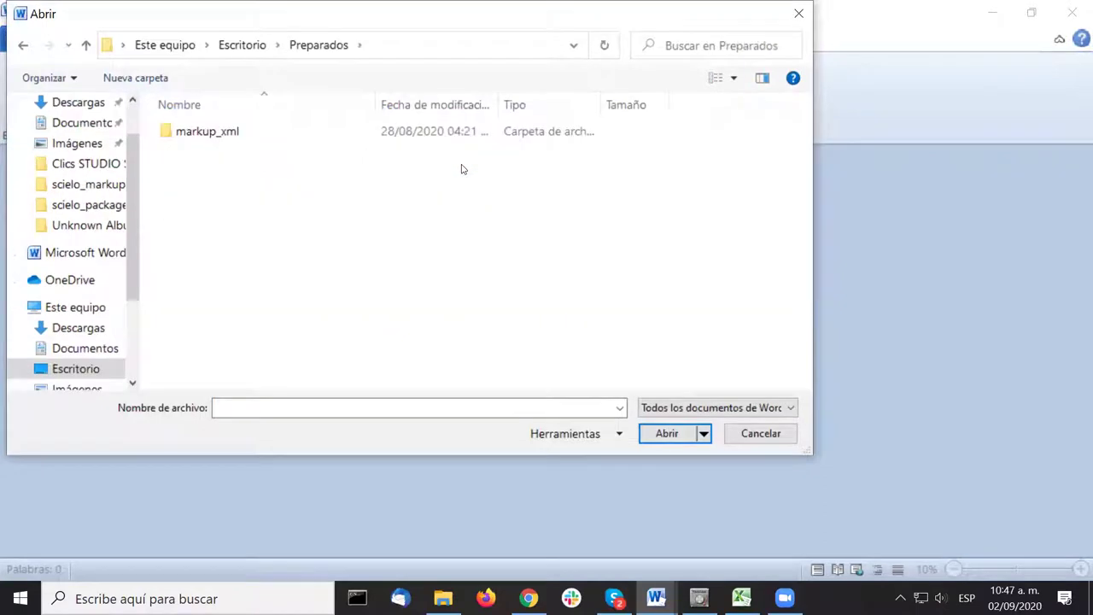
pyautogui.doubleClick(213, 132)
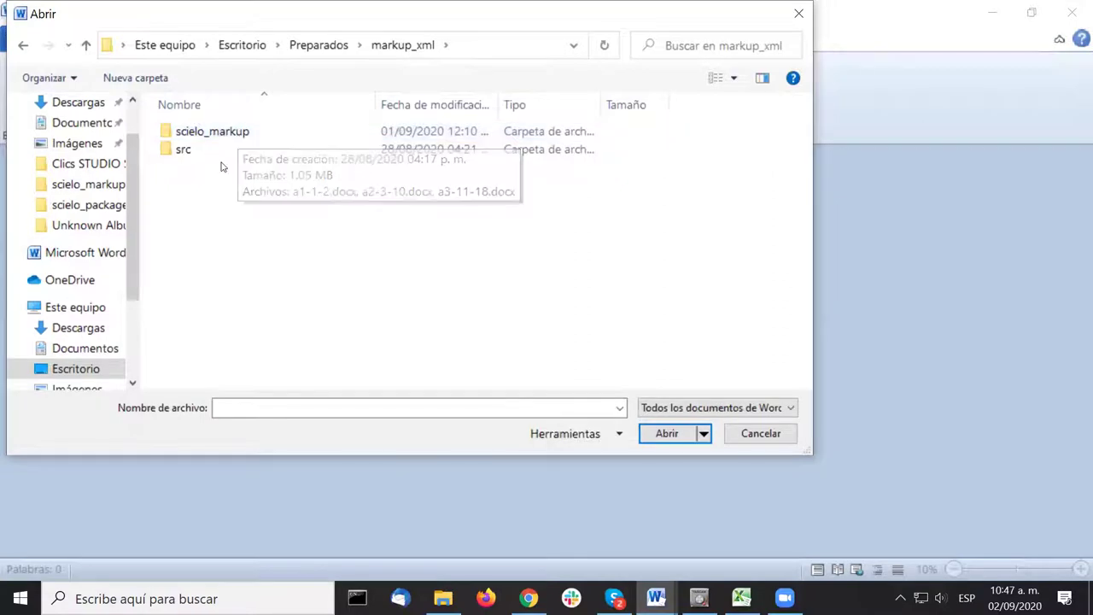
pyautogui.moveTo(225, 158)
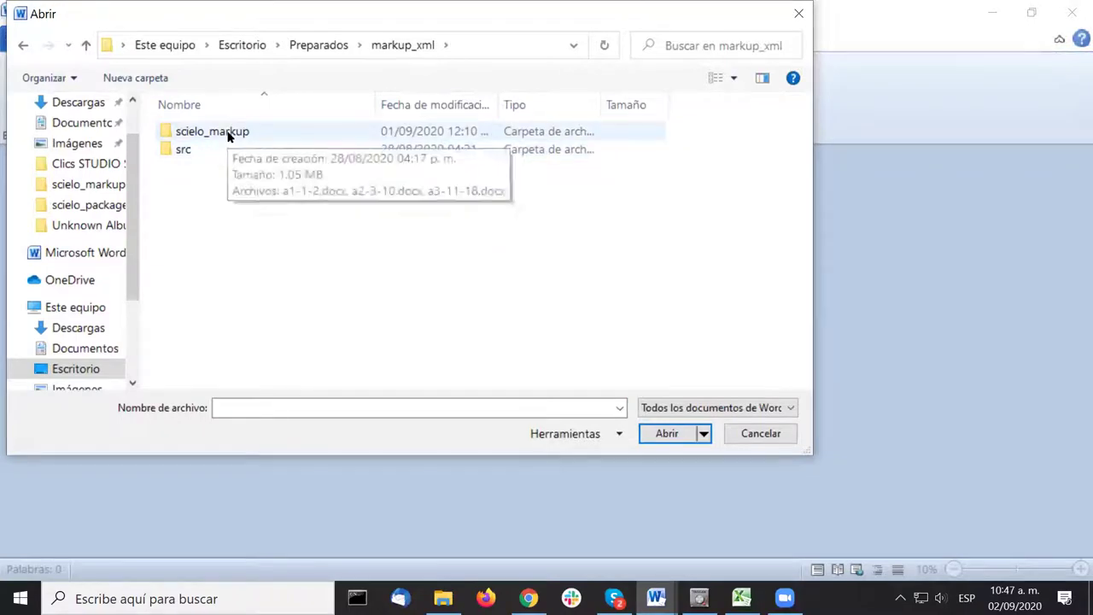
pyautogui.doubleClick(228, 134)
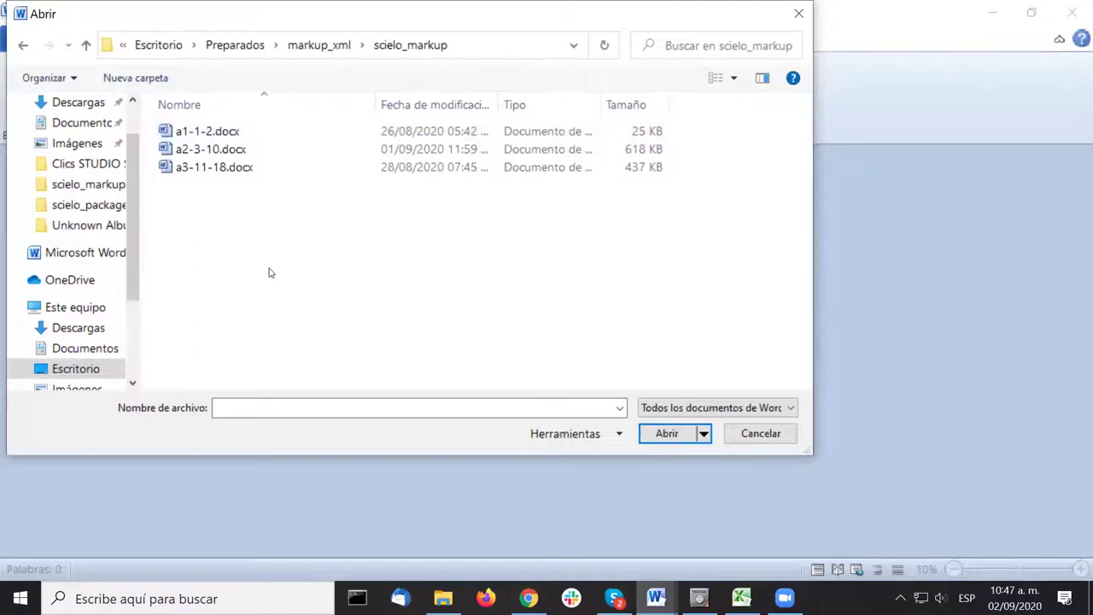
pyautogui.click(226, 135)
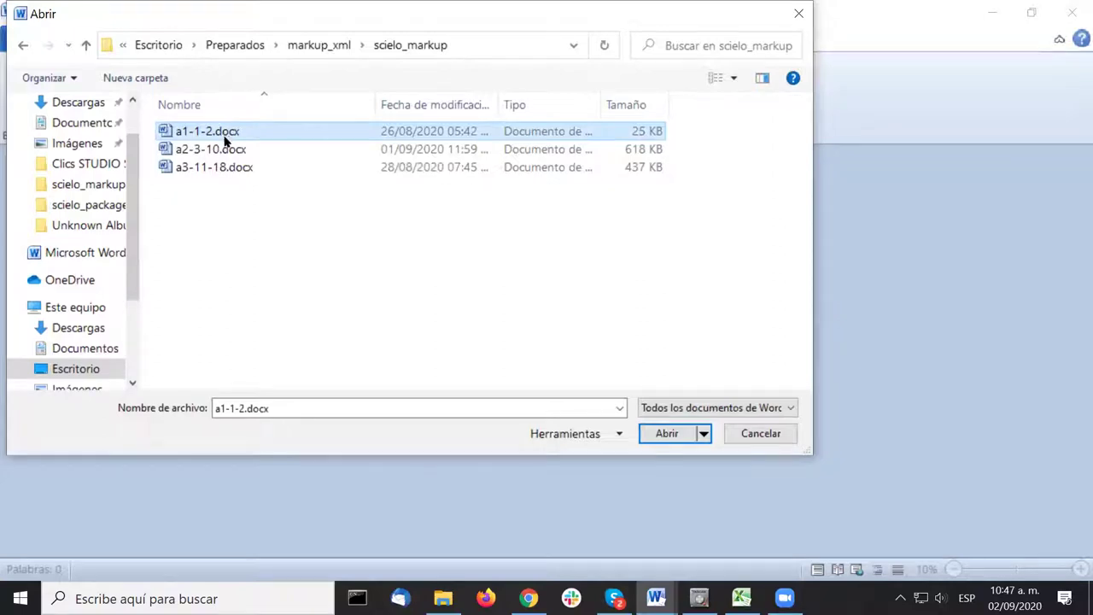
pyautogui.doubleClick(221, 131)
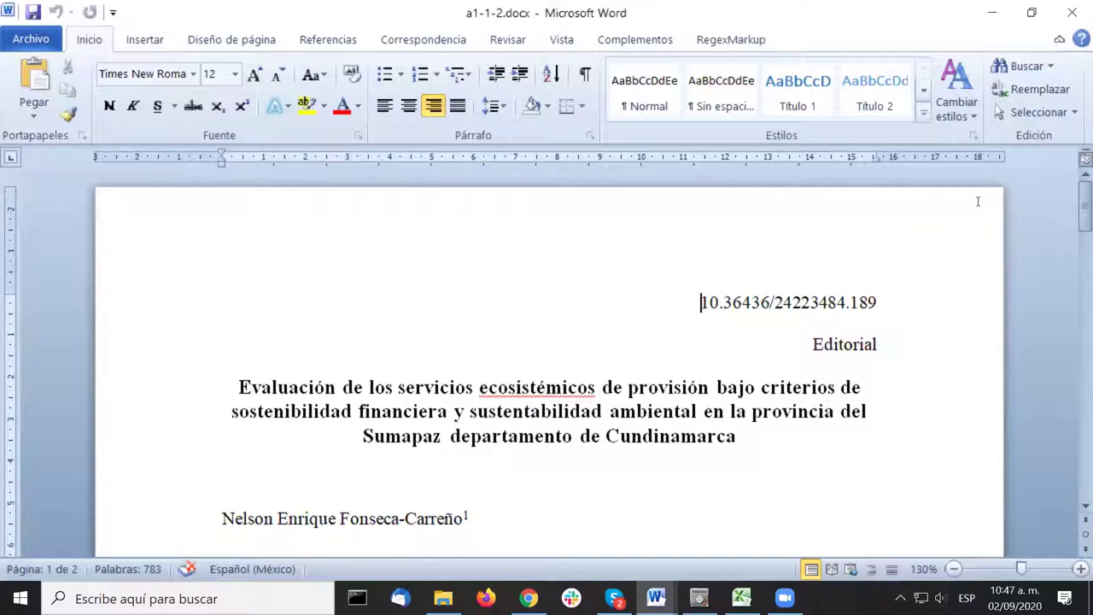
# Step: Look over the article's DOI, section heading, title, author, affiliation and opening paragraph
pyautogui.scroll(-2, 977, 203)
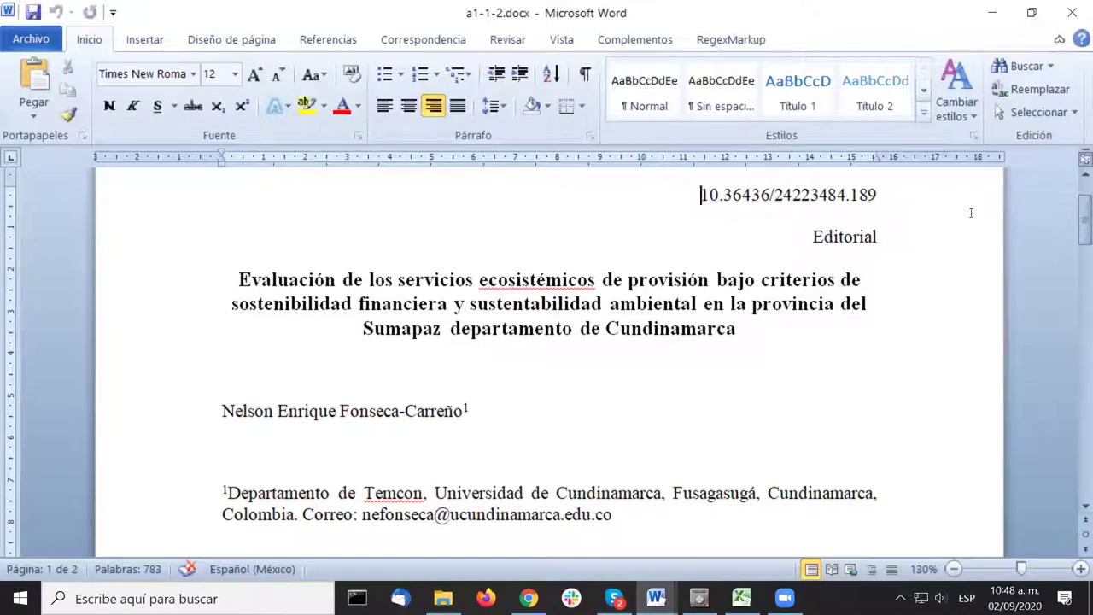
pyautogui.scroll(-1, 970, 218)
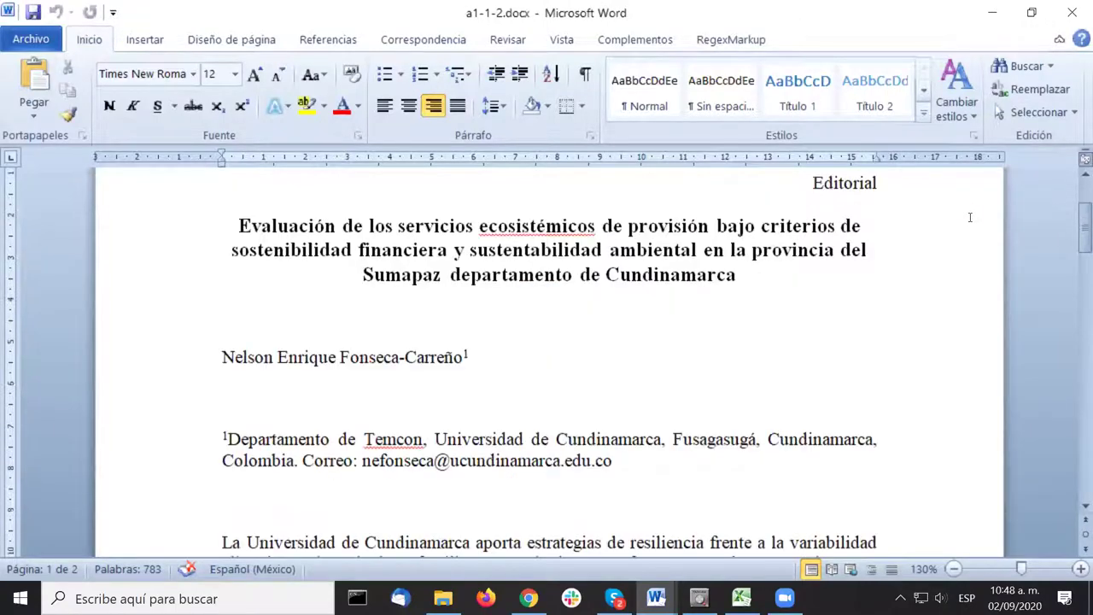
pyautogui.scroll(-2, 970, 217)
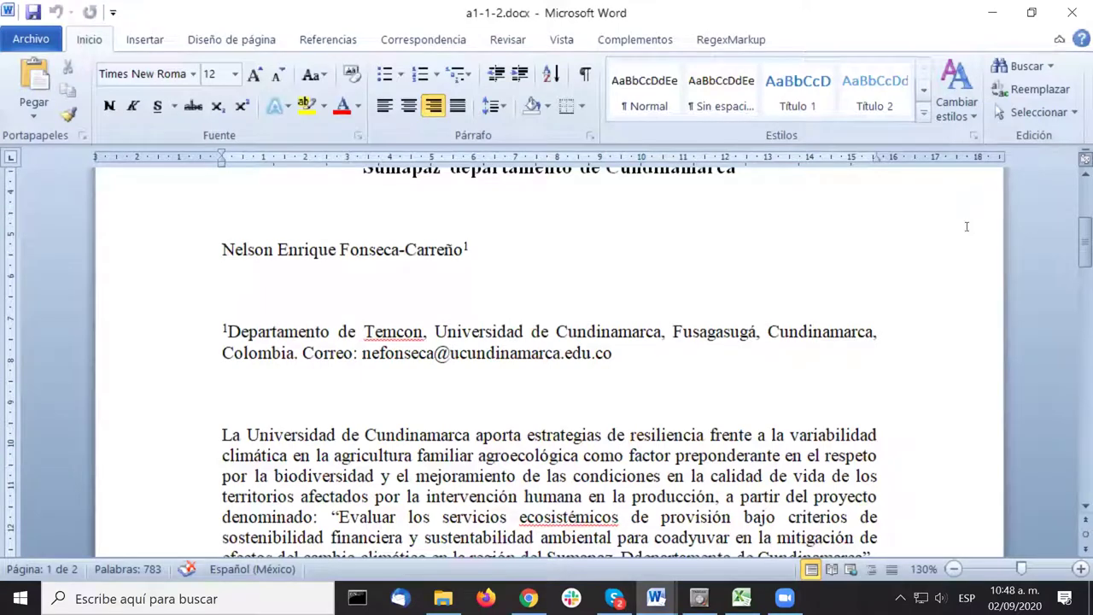
pyautogui.scroll(5, 959, 237)
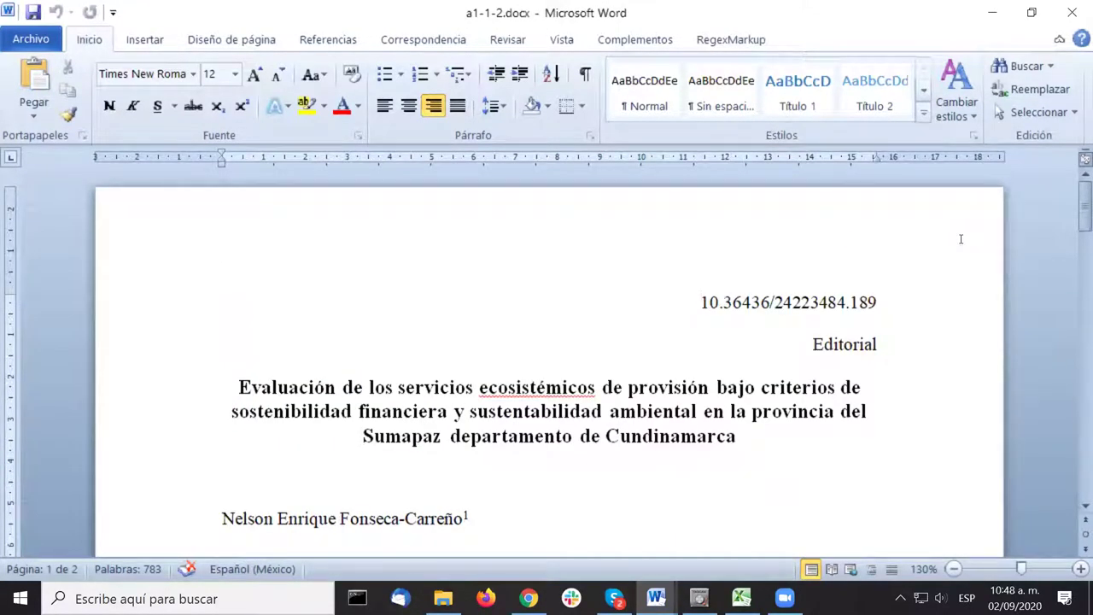
pyautogui.scroll(-4, 958, 237)
pyautogui.scroll(3, 954, 239)
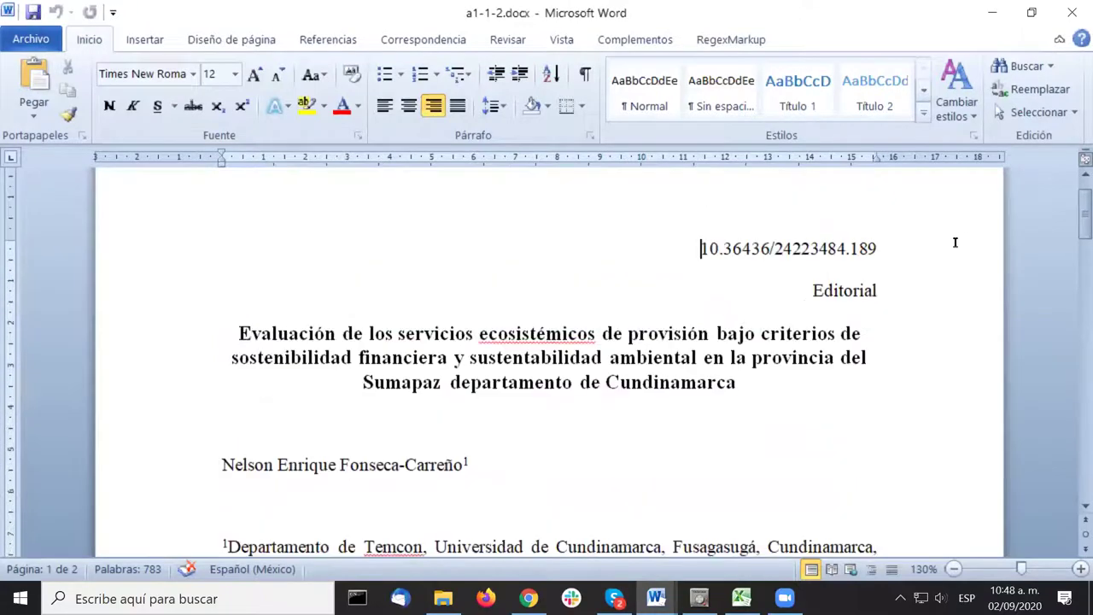
pyautogui.scroll(1, 956, 243)
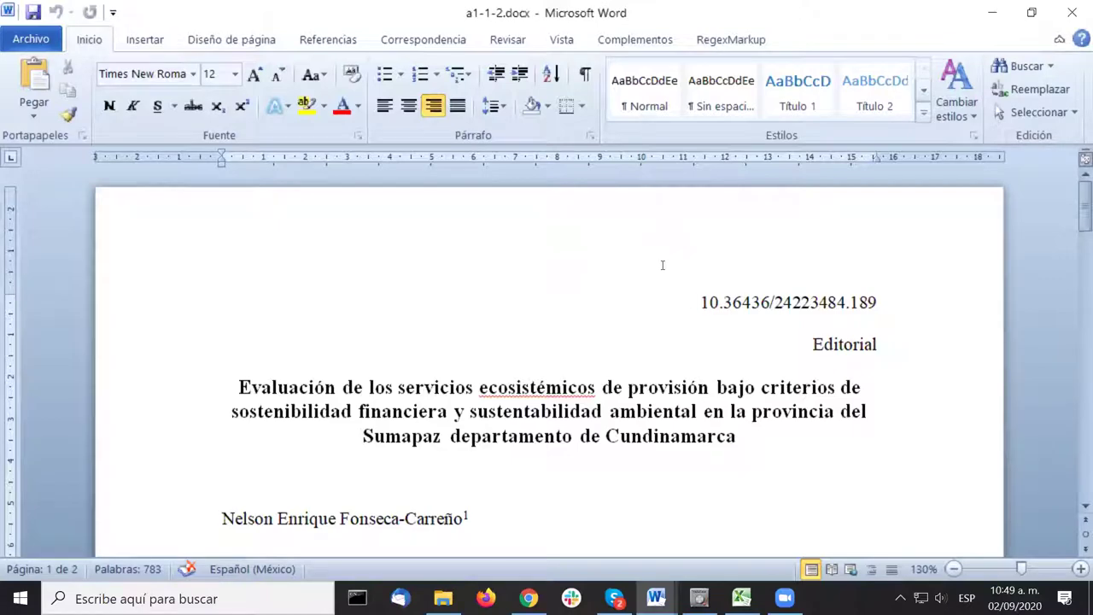
pyautogui.scroll(-1, 857, 232)
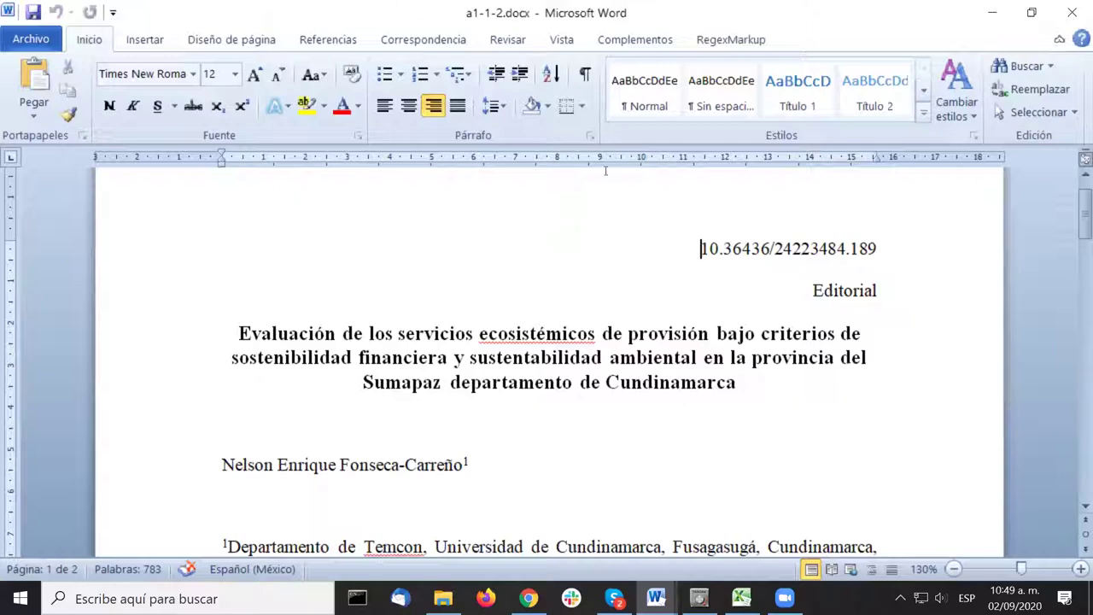
# Step: Start Marcación DTD-SciELO on the open article document
pyautogui.click(641, 44)
pyautogui.click(641, 43)
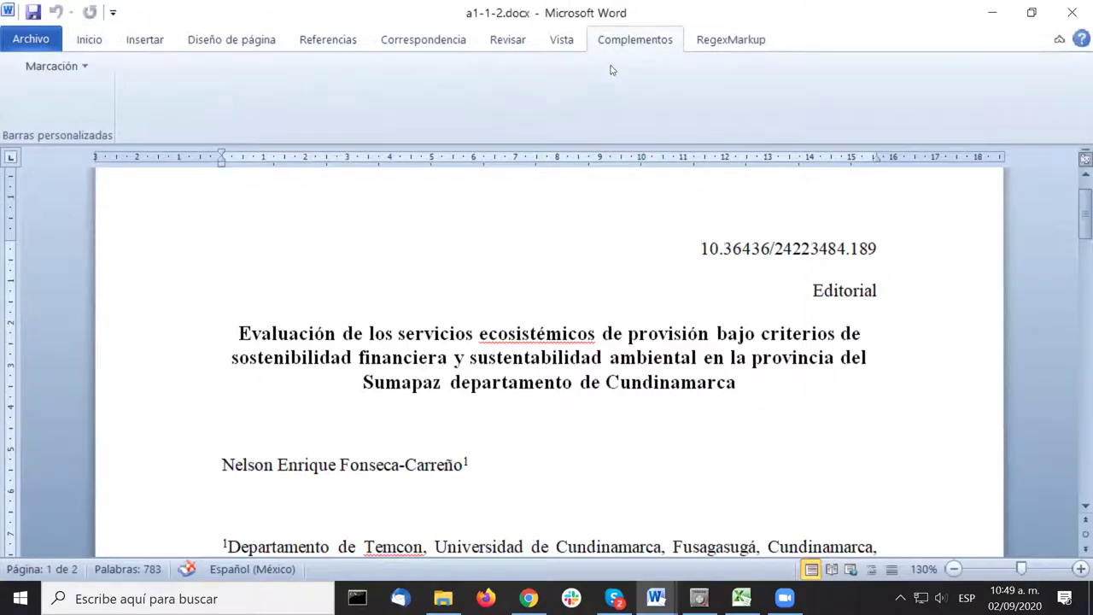
pyautogui.click(68, 72)
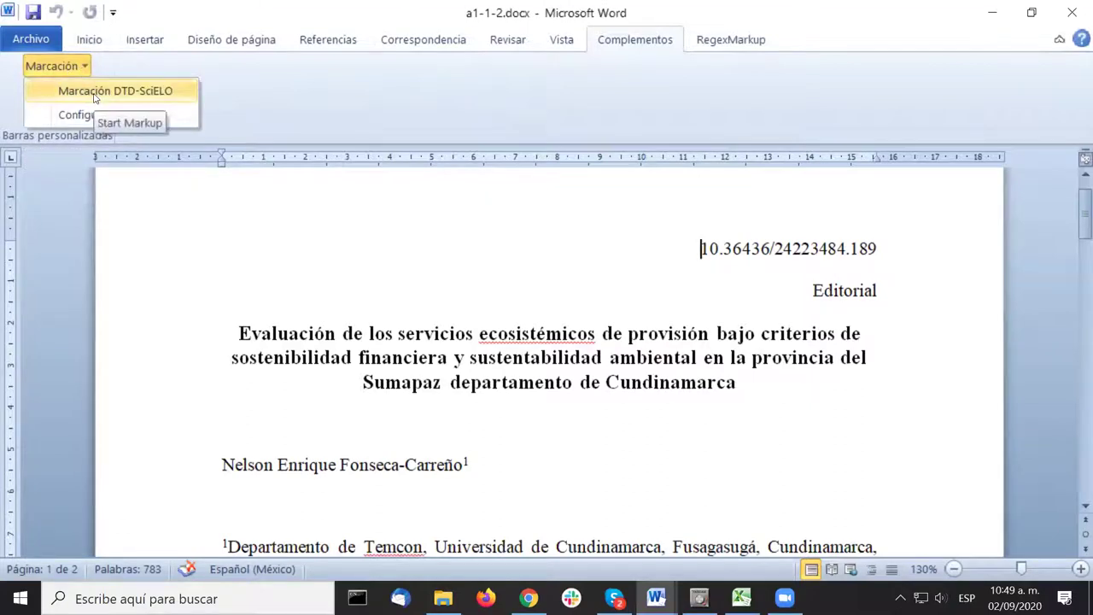
pyautogui.click(158, 92)
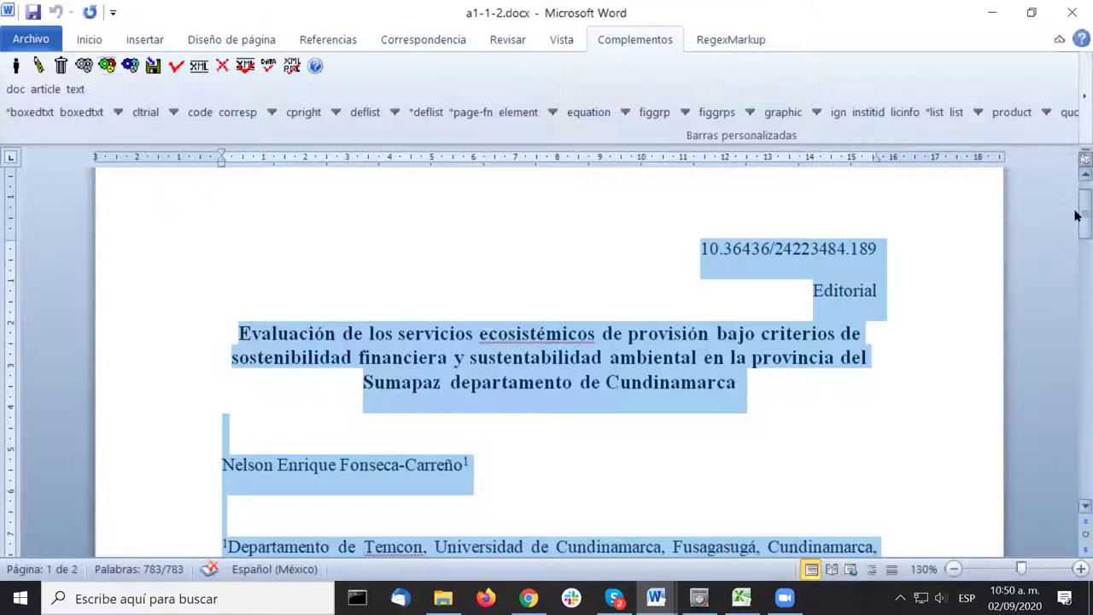
# Step: Open the doc element's form, check its collection/journal choices and close the form without applying it
pyautogui.moveTo(1081, 213)
pyautogui.mouseDown()
pyautogui.moveTo(1078, 551)
pyautogui.moveTo(1076, 199)
pyautogui.moveTo(1075, 216)
pyautogui.mouseUp()
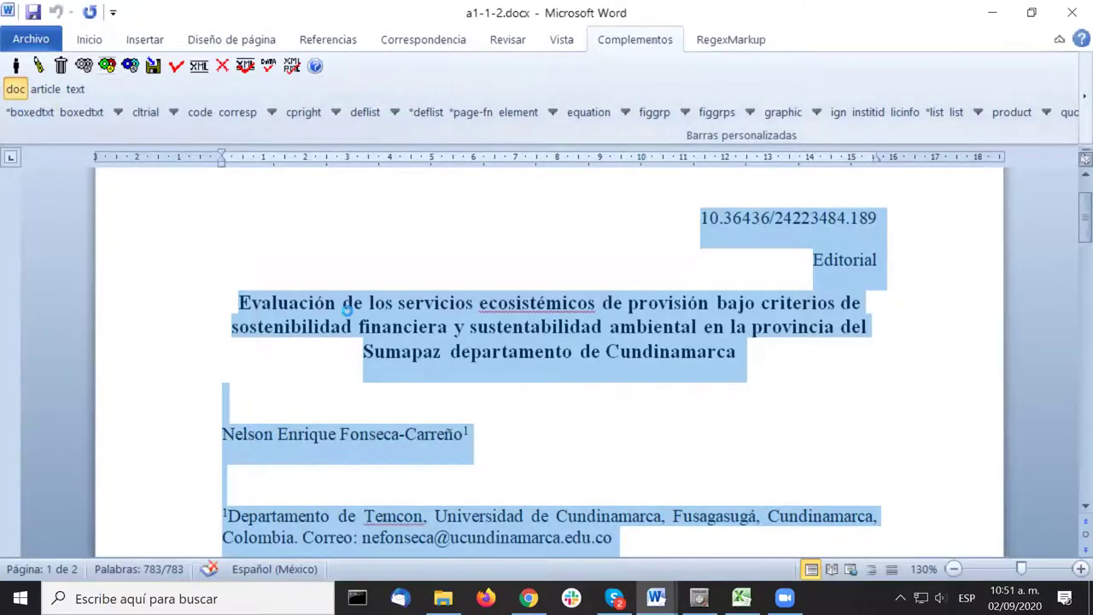
pyautogui.click(15, 88)
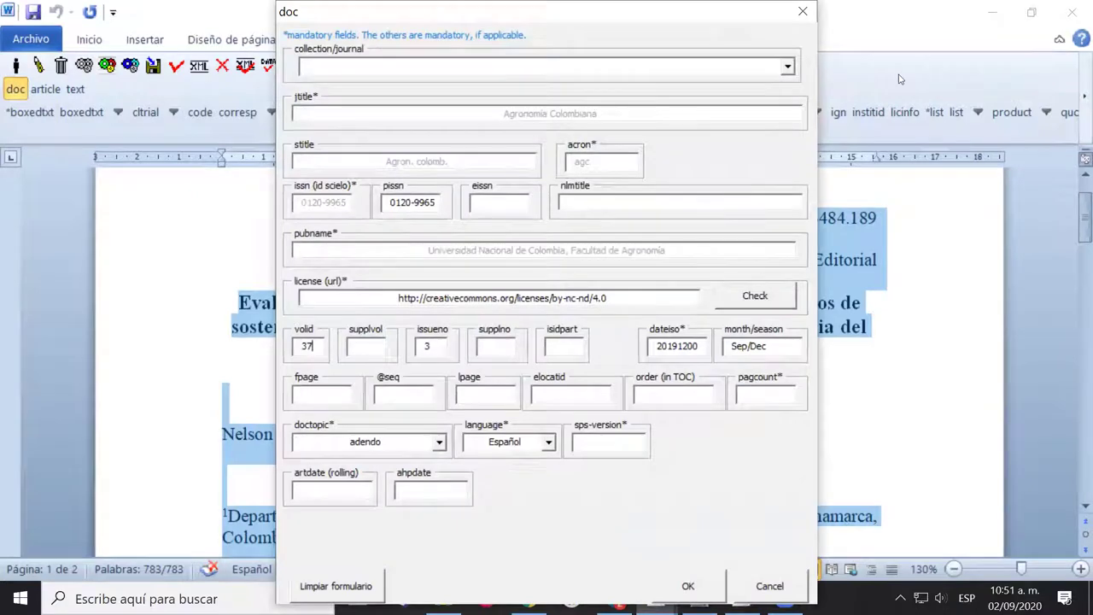
pyautogui.click(788, 66)
pyautogui.click(787, 66)
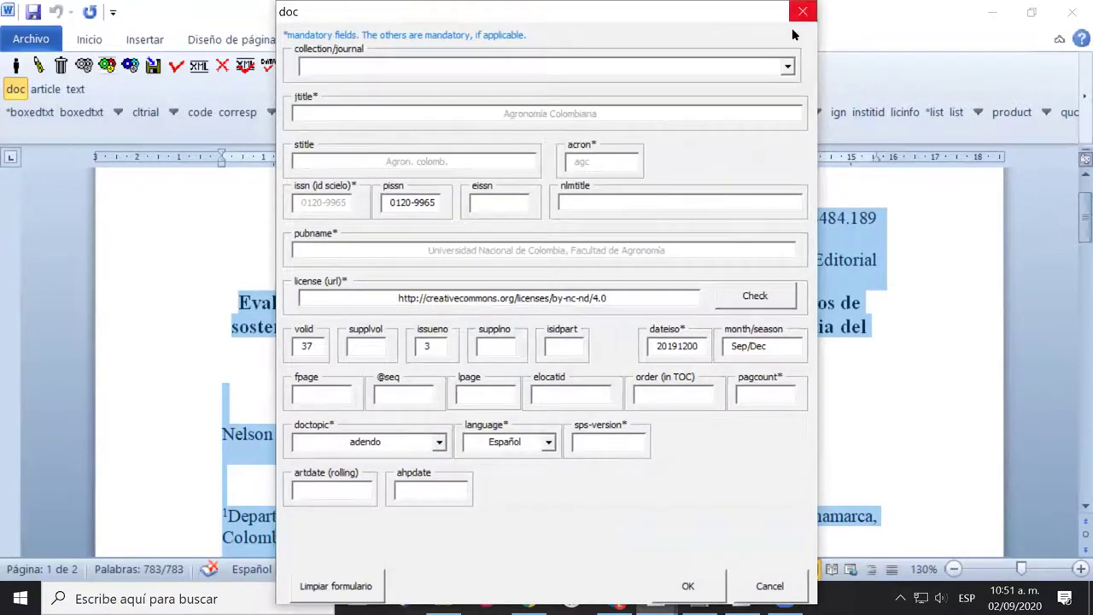
pyautogui.click(800, 11)
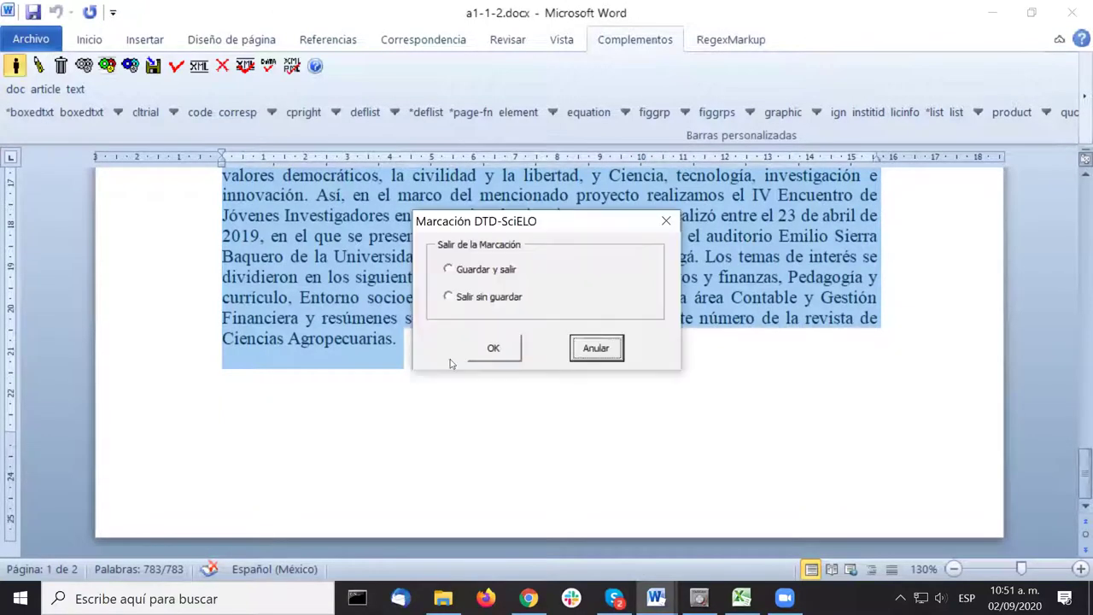
# Step: Exit the DTD-SciELO markup with Salir sin guardar and close the document window
pyautogui.click(471, 297)
pyautogui.click(513, 352)
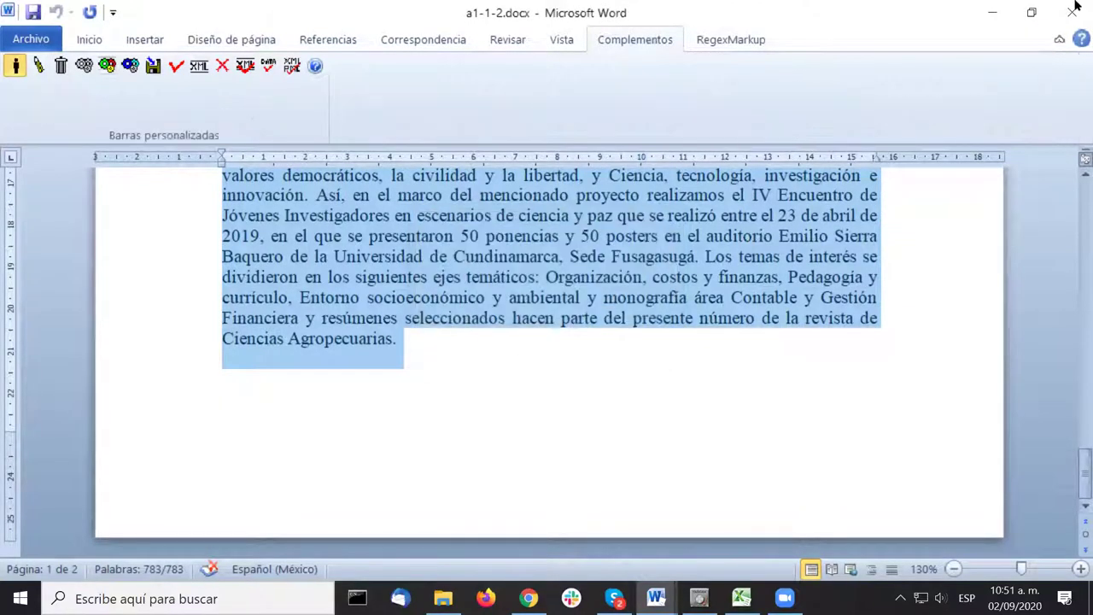
pyautogui.click(1073, 9)
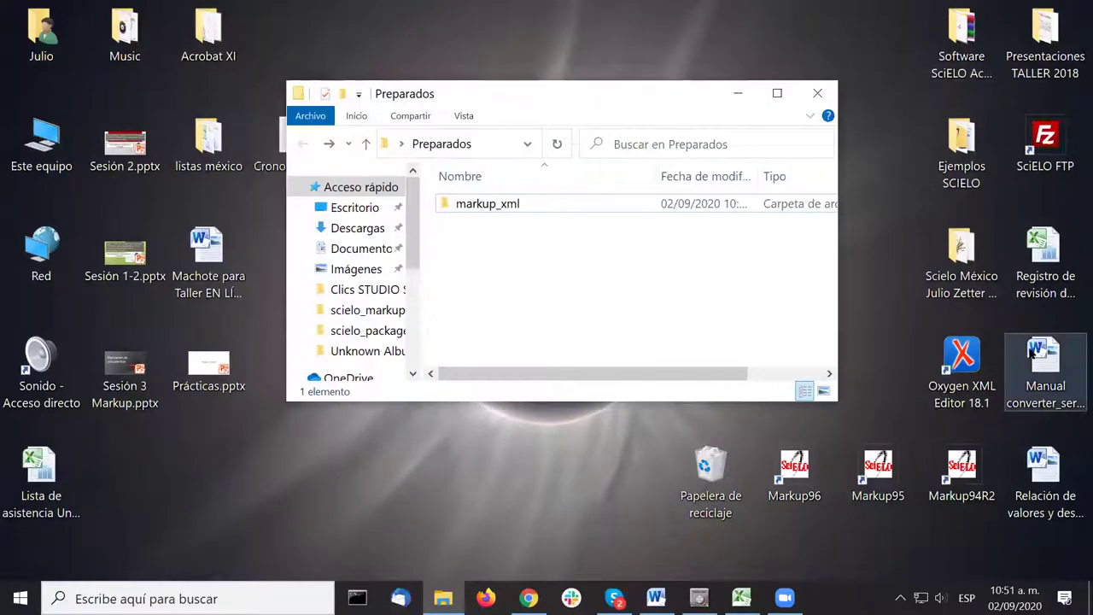
# Step: Open the SciELO México work folder from the desktop and look through its subfolders and files for the workshop material
pyautogui.doubleClick(976, 265)
pyautogui.scroll(-10, 641, 256)
pyautogui.scroll(-4, 642, 249)
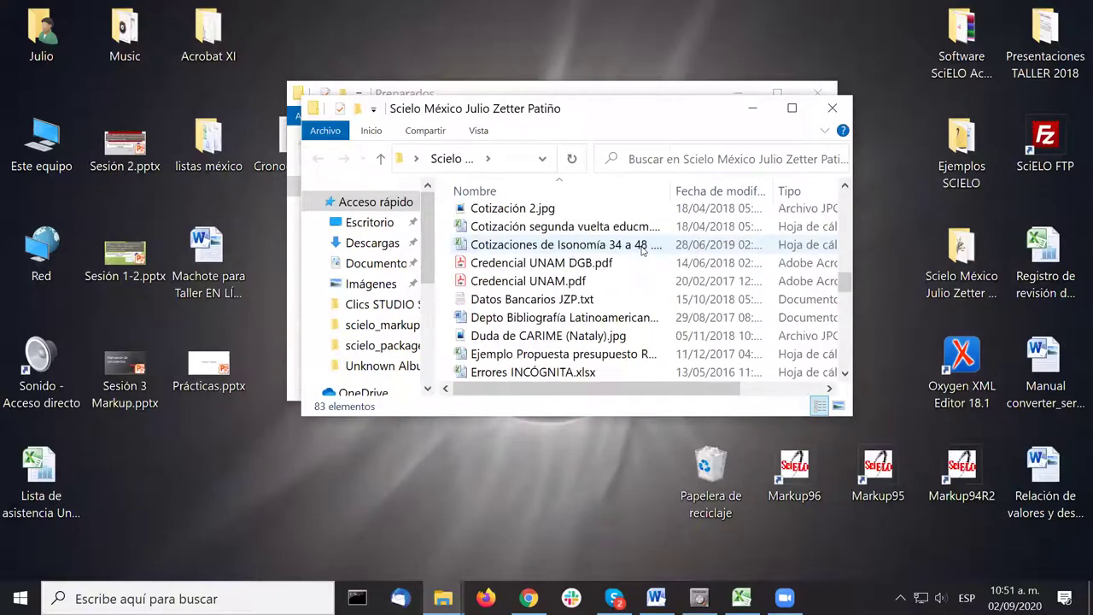
pyautogui.scroll(-3, 643, 249)
pyautogui.scroll(-5, 642, 255)
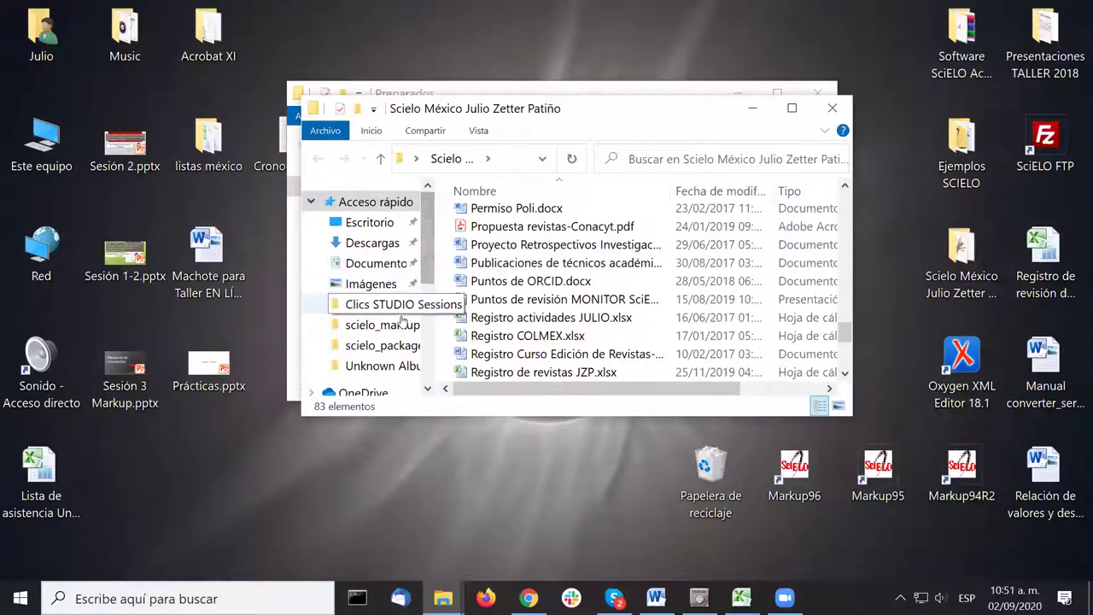
pyautogui.scroll(-2, 367, 290)
pyautogui.scroll(-2, 723, 268)
pyautogui.scroll(10, 723, 267)
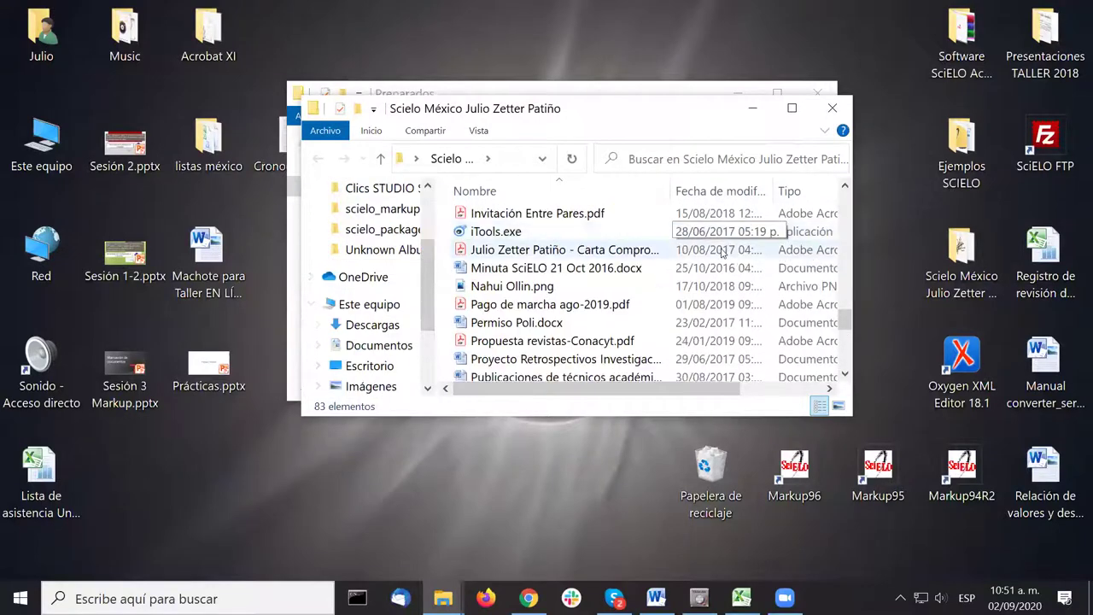
pyautogui.scroll(5, 627, 253)
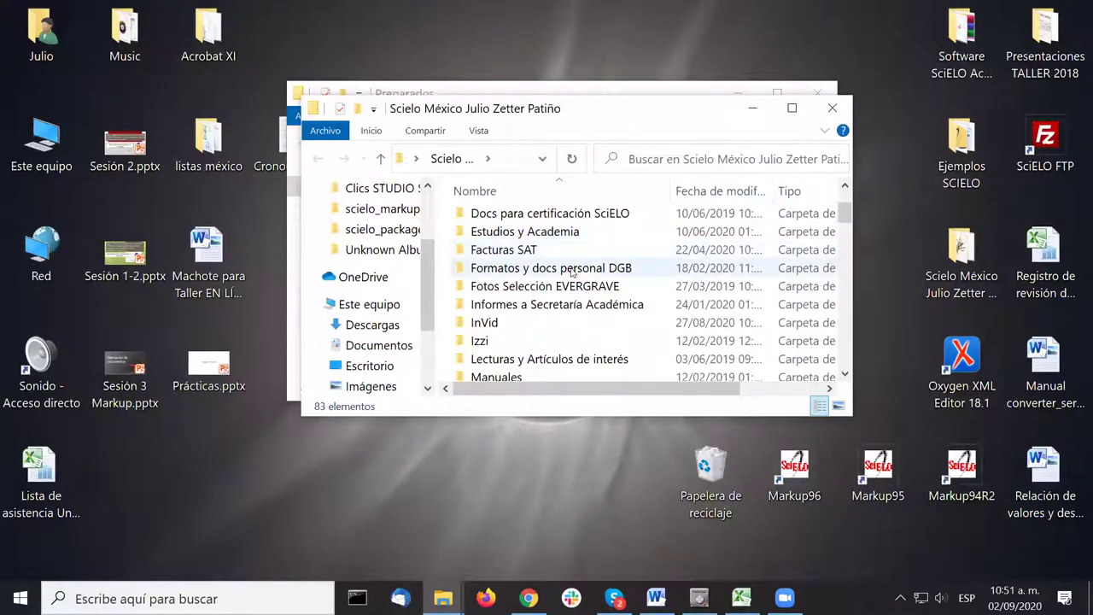
# Step: Open Estudios y Academia, go into Talleres y cursos PROPIOS and open the Talleres SciELO- XML-JATS folder
pyautogui.doubleClick(559, 231)
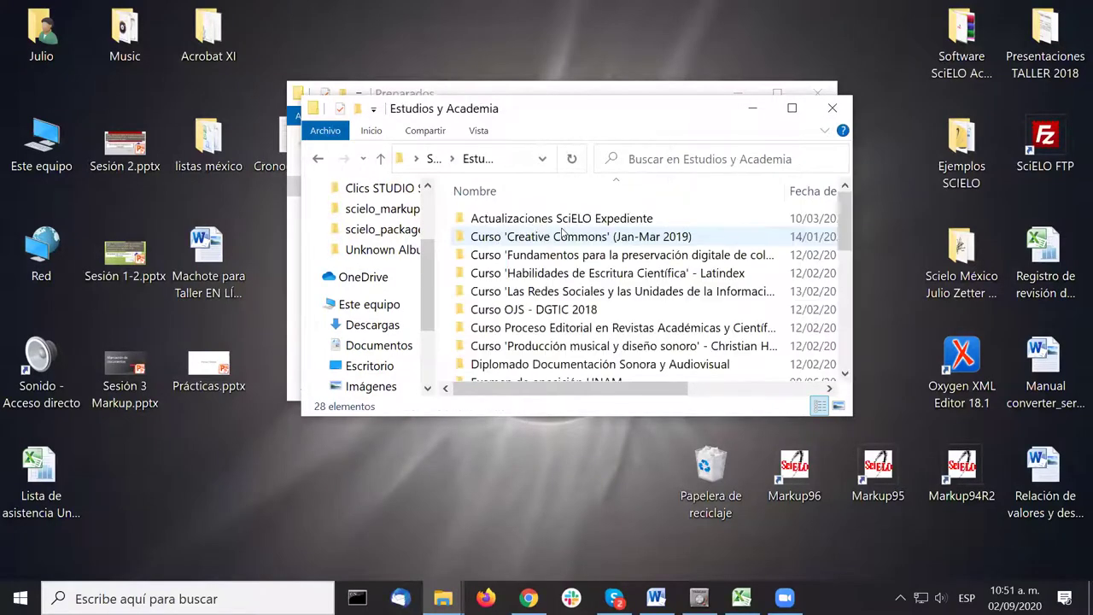
pyautogui.scroll(-6, 557, 244)
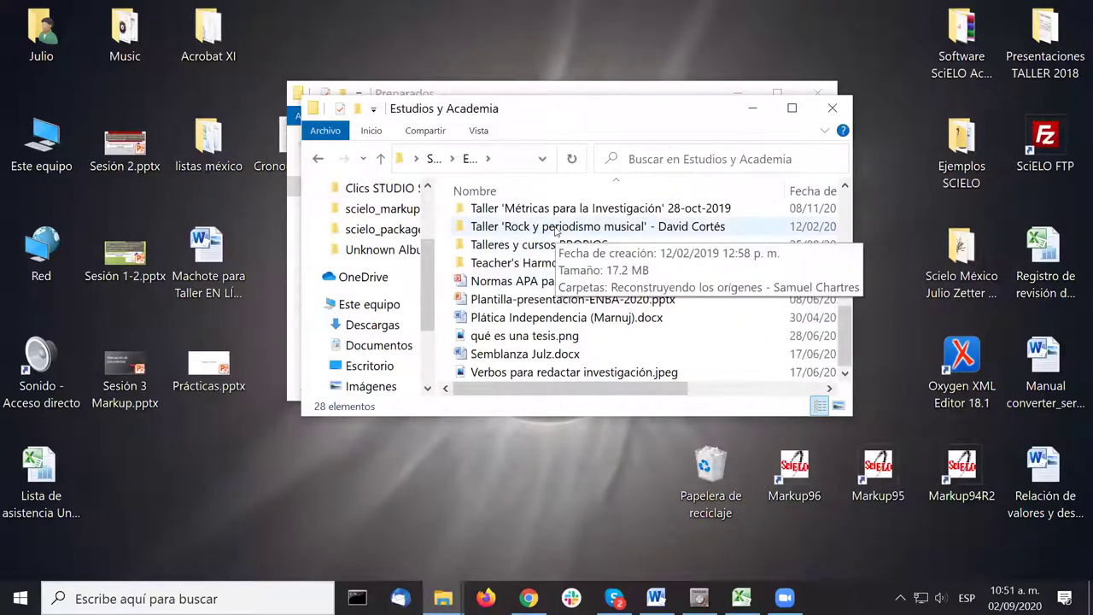
pyautogui.click(550, 246)
pyautogui.doubleClick(550, 247)
pyautogui.doubleClick(549, 250)
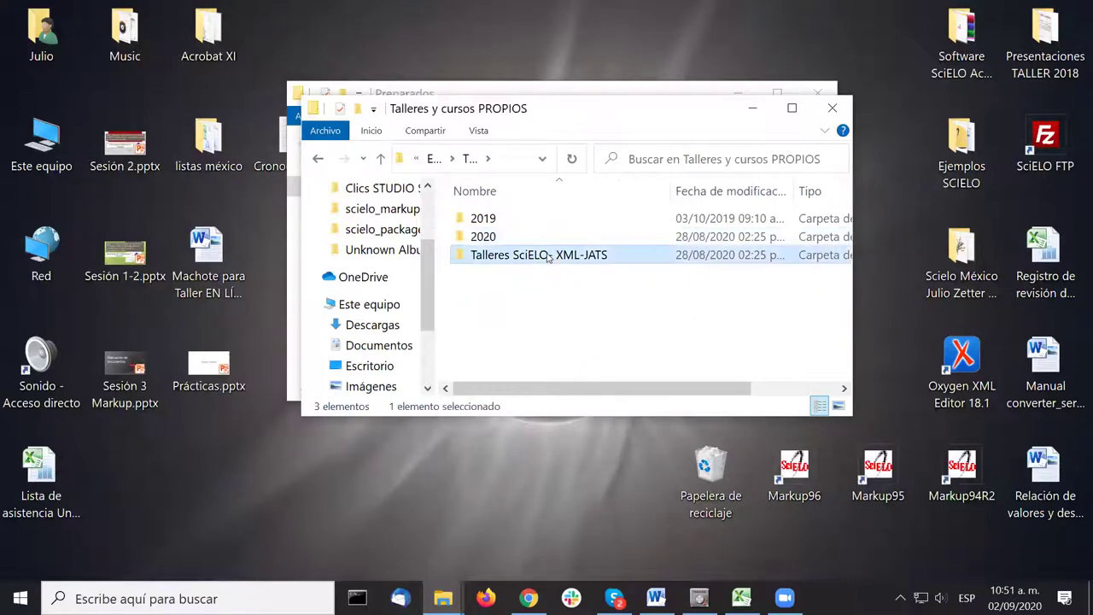
# Step: Open the Taller XML-Univ. de Cundinamarca 31 ago-9 sep 2020 folder and copy its markup_journals.csv file
pyautogui.scroll(-3, 549, 236)
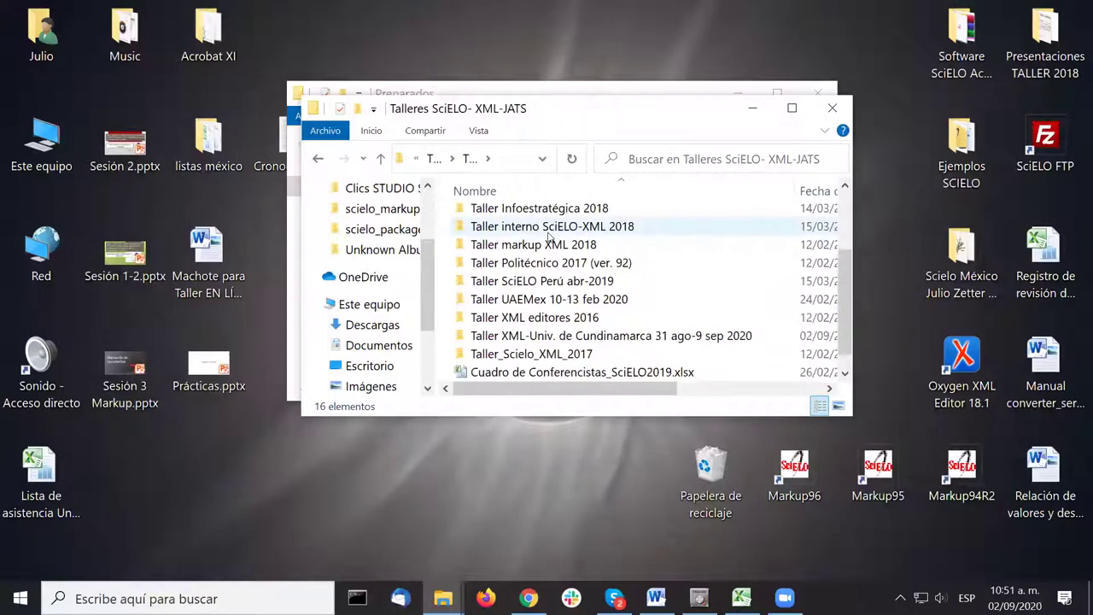
pyautogui.doubleClick(533, 319)
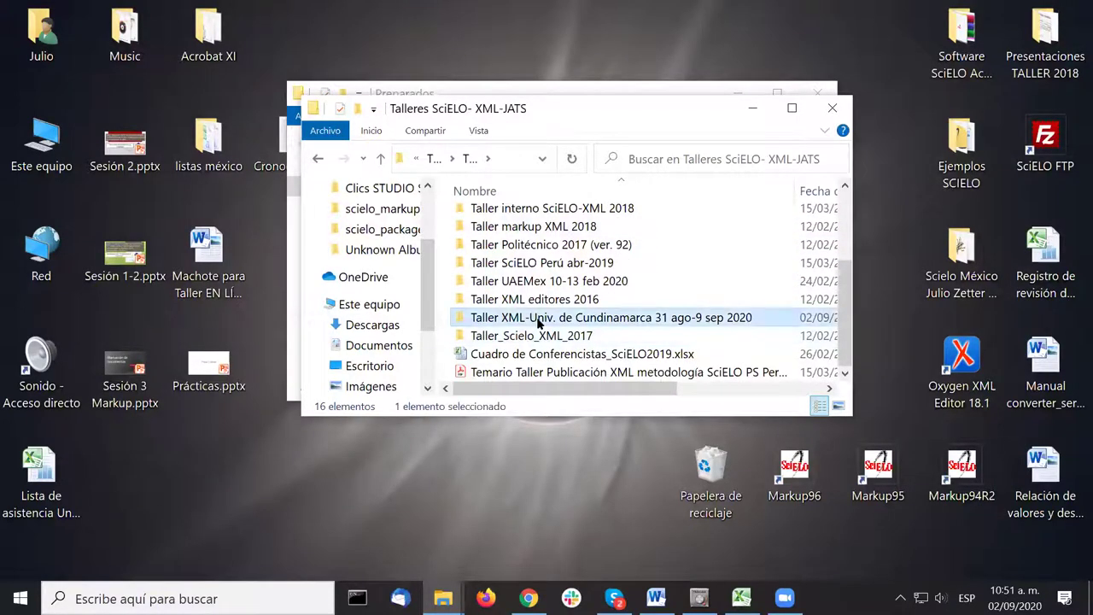
pyautogui.click(499, 220)
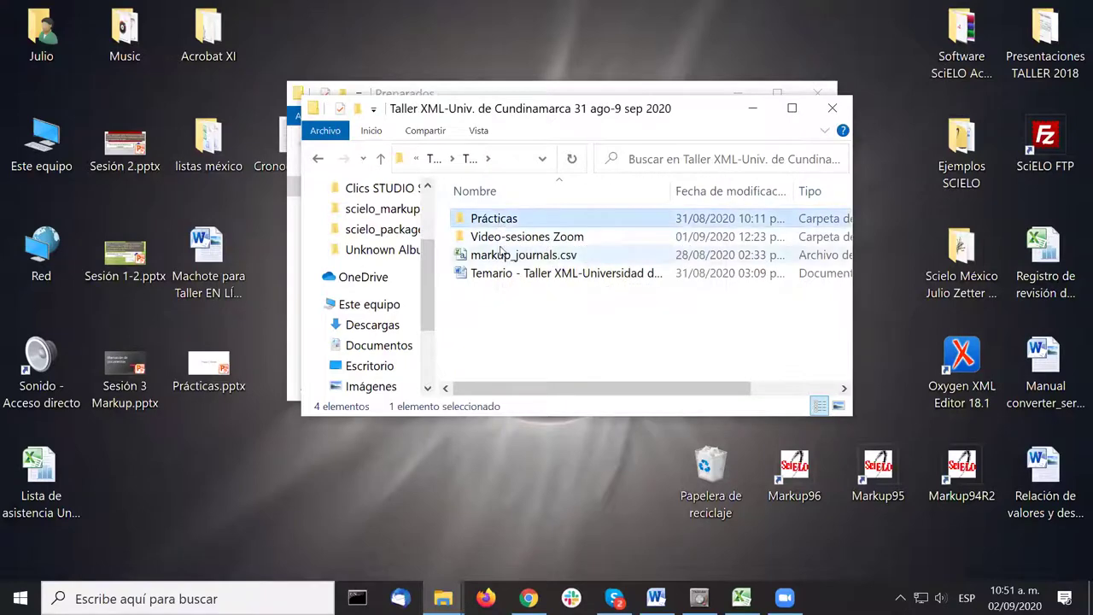
pyautogui.click(502, 254)
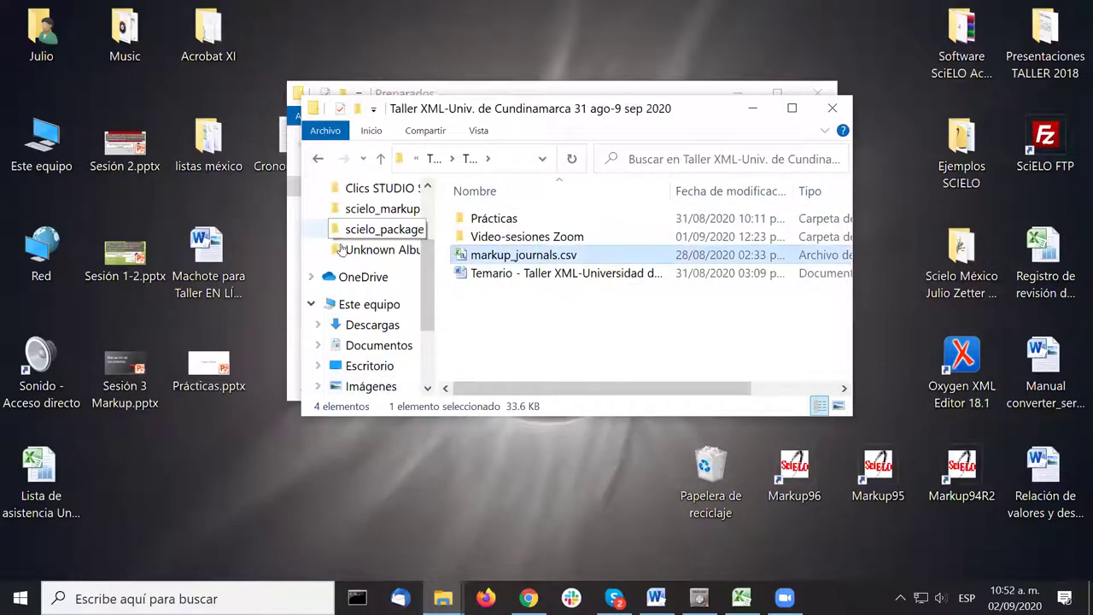
# Step: Go to drive OS (C:) and open the markup folder inside SciELO96\bin
pyautogui.scroll(-2, 391, 335)
pyautogui.click(362, 331)
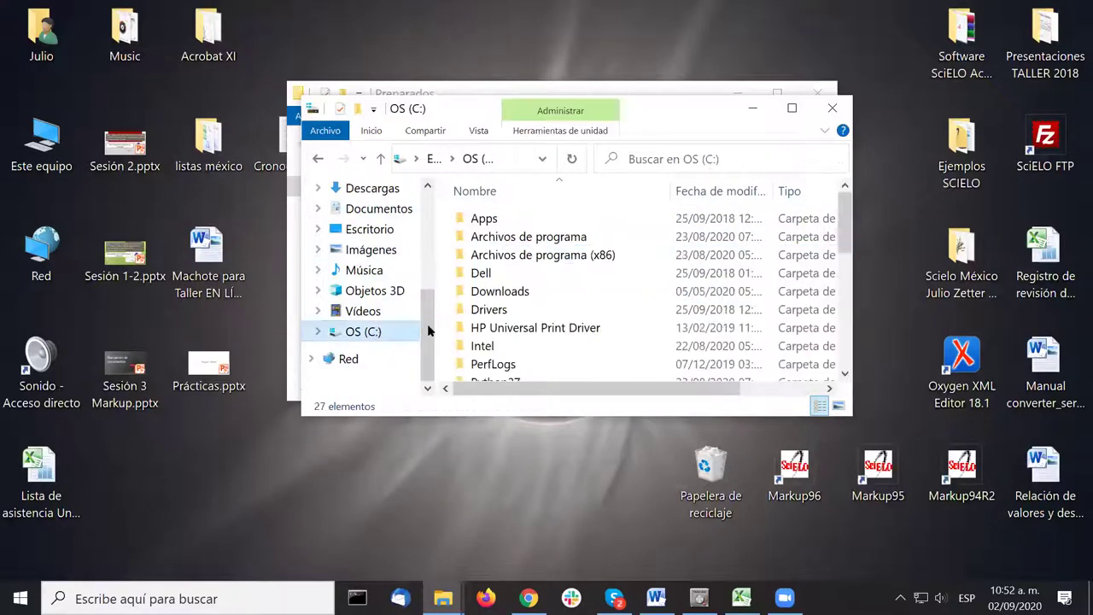
pyautogui.scroll(-1, 600, 274)
pyautogui.scroll(-1, 600, 278)
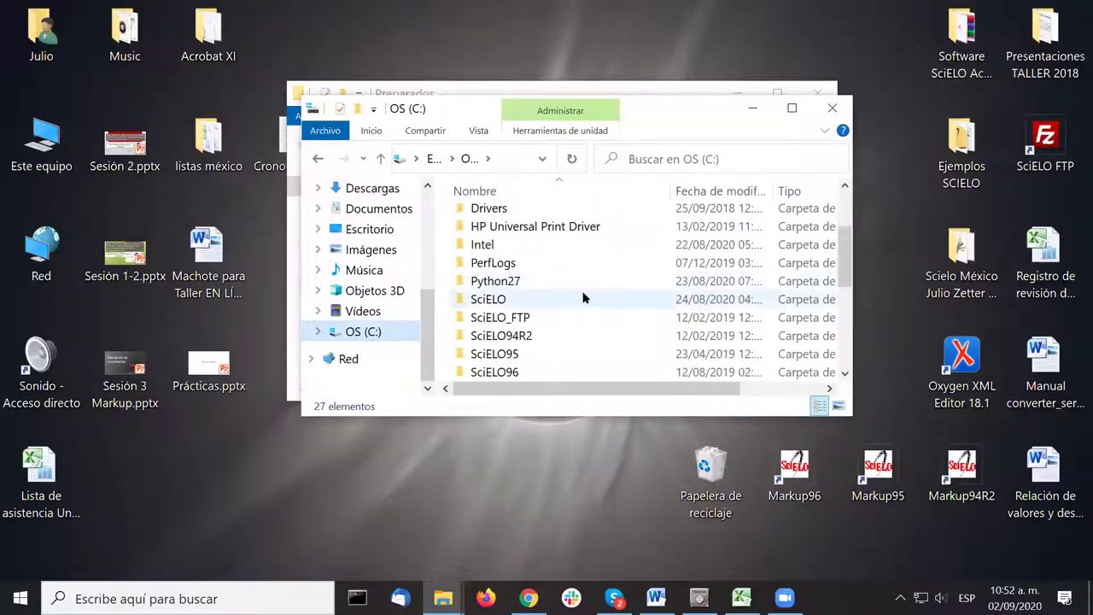
pyautogui.doubleClick(567, 372)
pyautogui.doubleClick(512, 238)
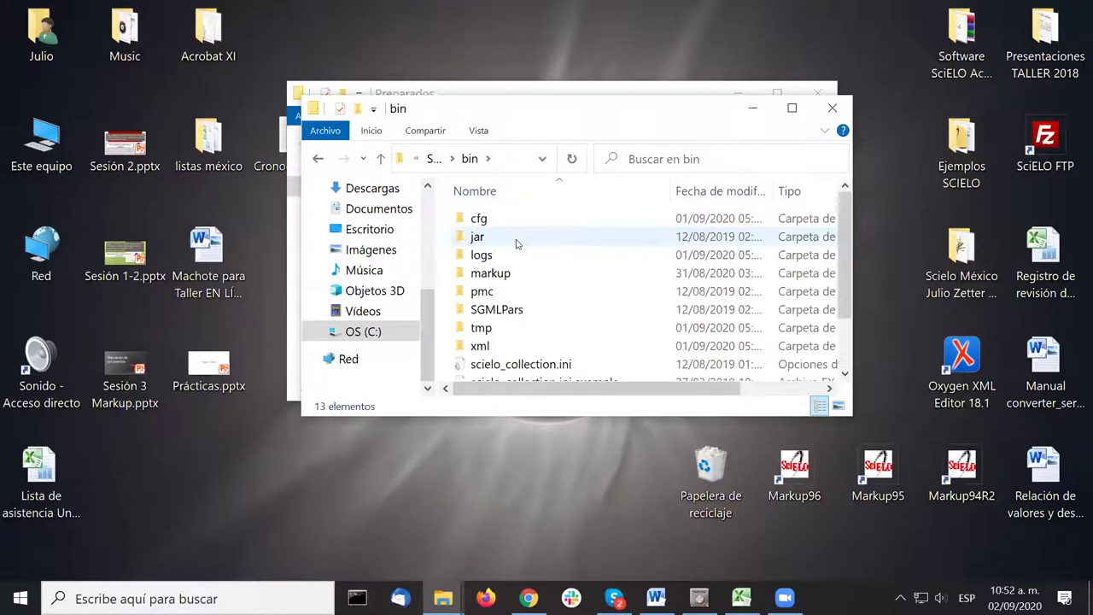
pyautogui.doubleClick(519, 274)
# Step: Move the markup folder's markup_journals.csv and downloaded_markup_journals.csv to the desktop and paste the workshop's copied markup_journals.csv in their place
pyautogui.scroll(-2, 628, 265)
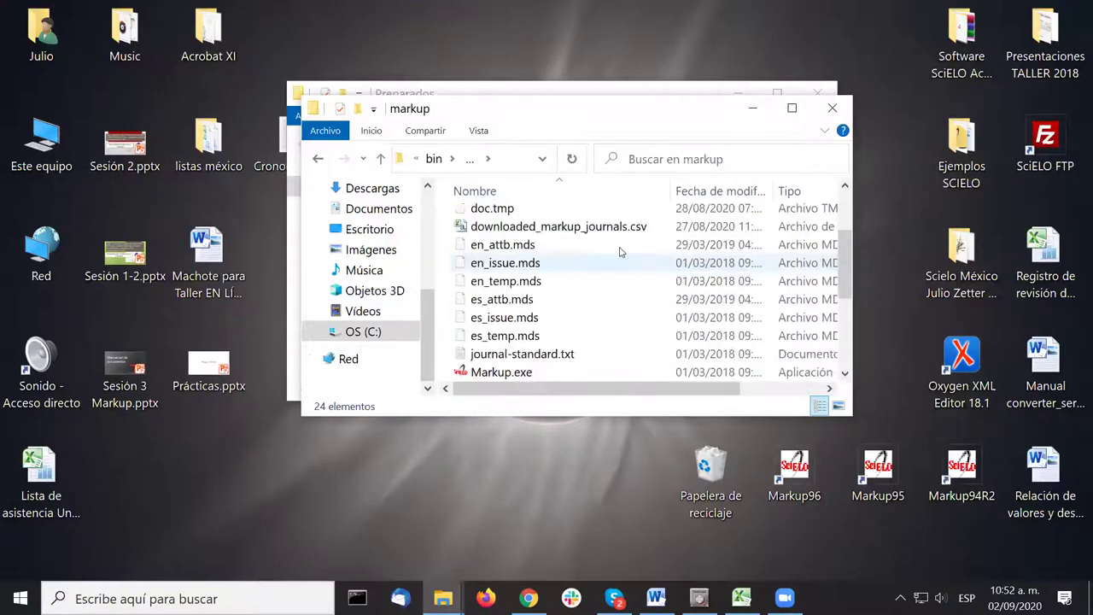
pyautogui.scroll(-3, 576, 307)
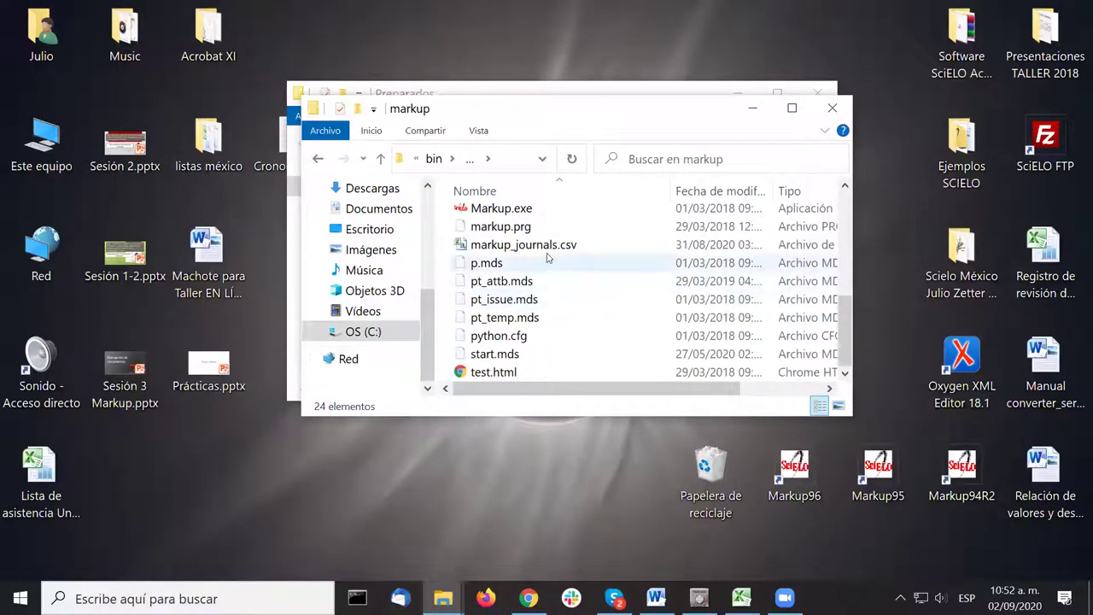
pyautogui.moveTo(546, 244); pyautogui.dragTo(135, 516)
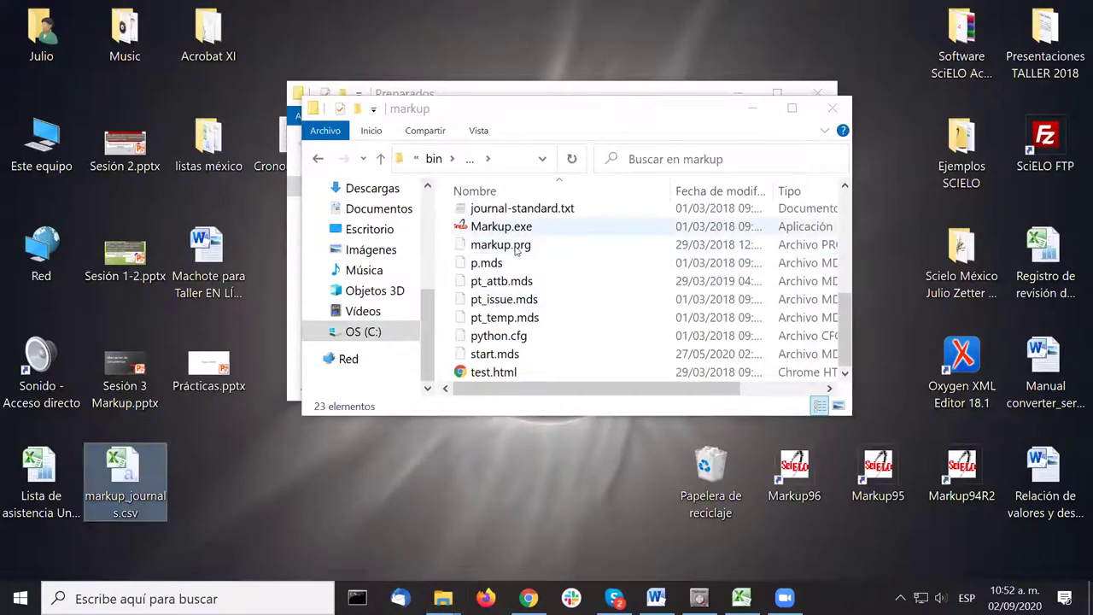
pyautogui.scroll(4, 550, 293)
pyautogui.moveTo(550, 293); pyautogui.dragTo(205, 499)
pyautogui.click(683, 122)
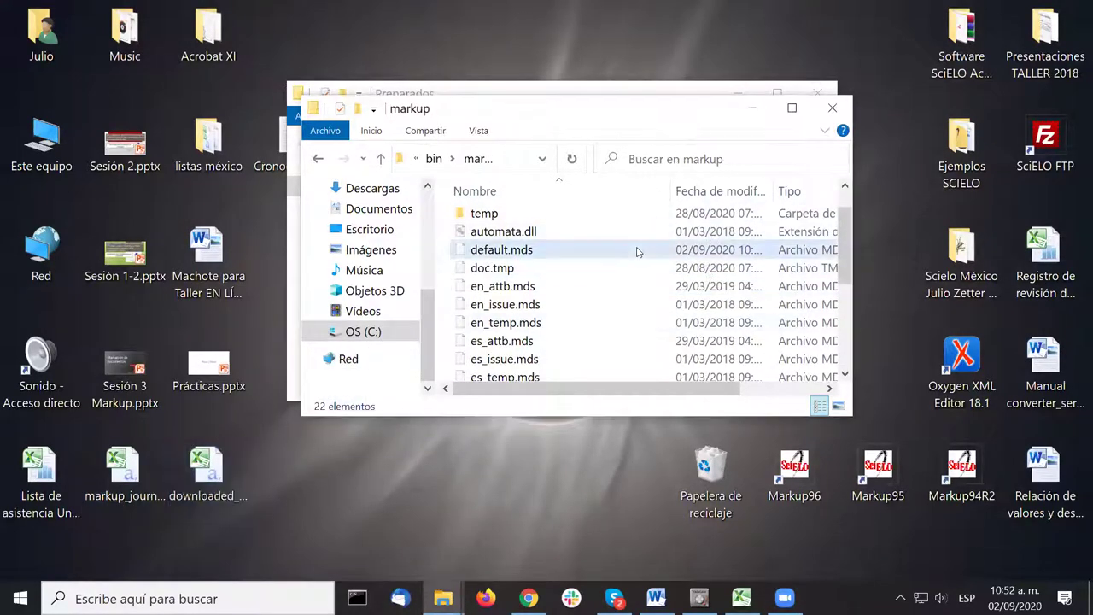
pyautogui.hotkey('ctrl', 'v')
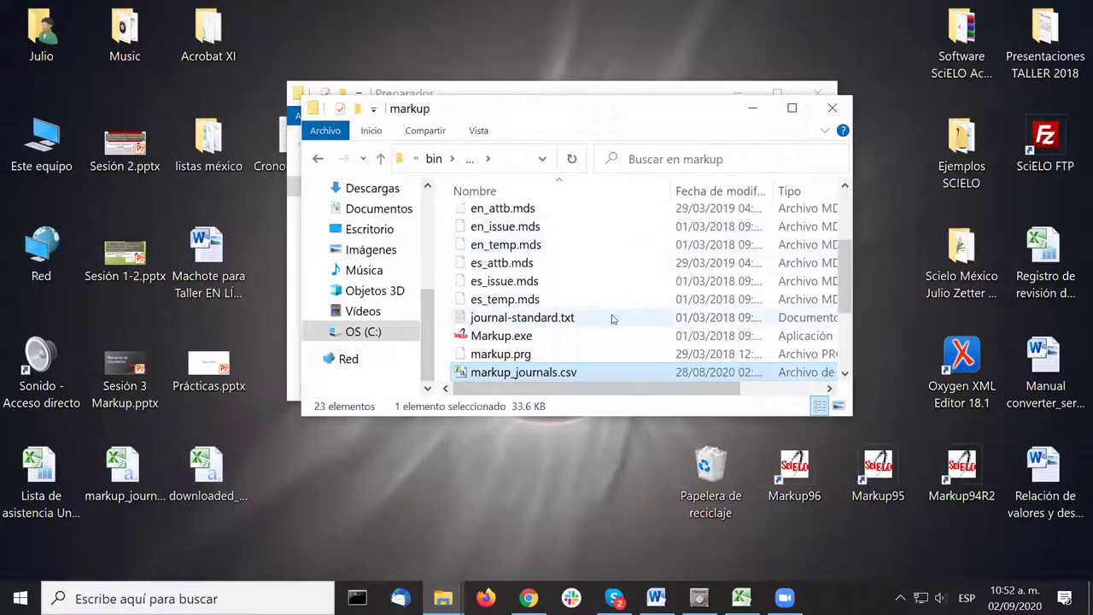
# Step: Run Markup.exe from the markup folder as administrator and enable the disabled macro content in Word
pyautogui.click(503, 336)
pyautogui.rightClick(495, 338)
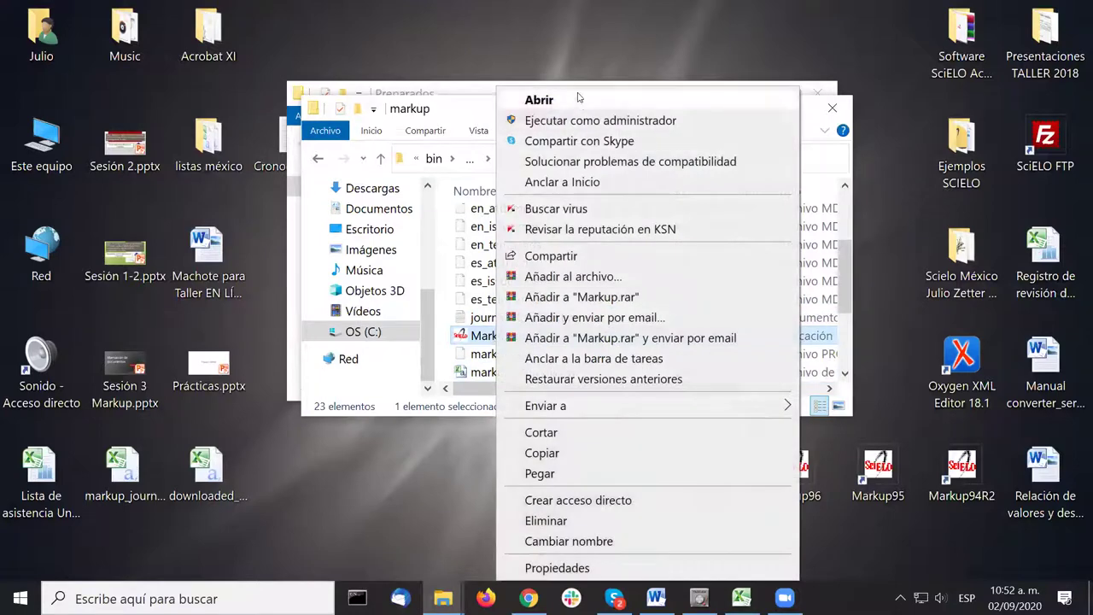
pyautogui.click(580, 120)
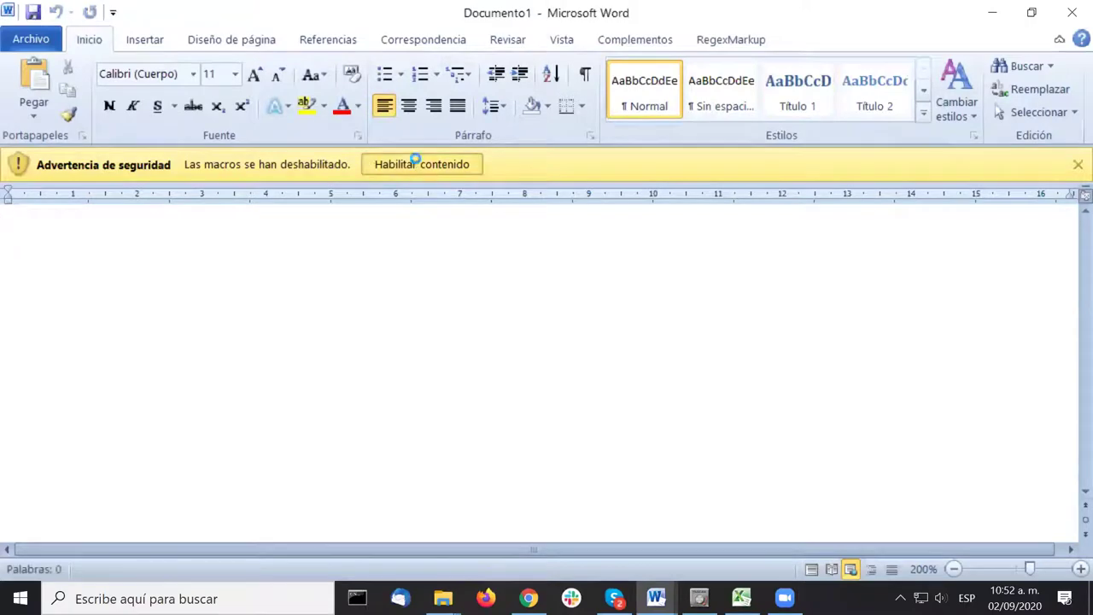
pyautogui.click(414, 163)
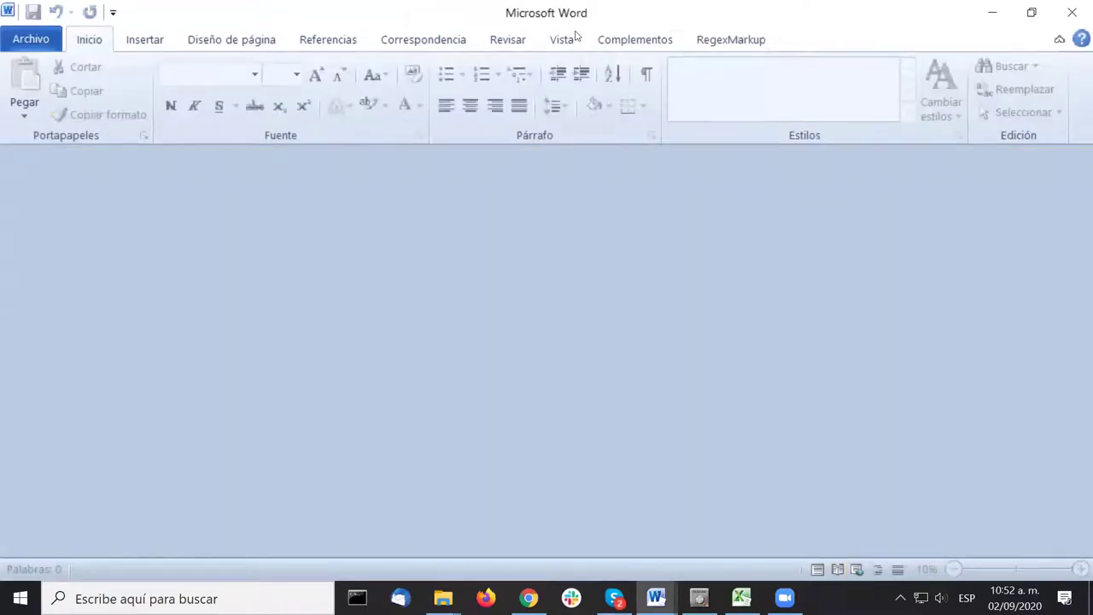
# Step: Open the article a1-1-2.docx and start Marcación DTD-SciELO on it
pyautogui.hotkey('alt', 'a')
pyautogui.click(332, 126)
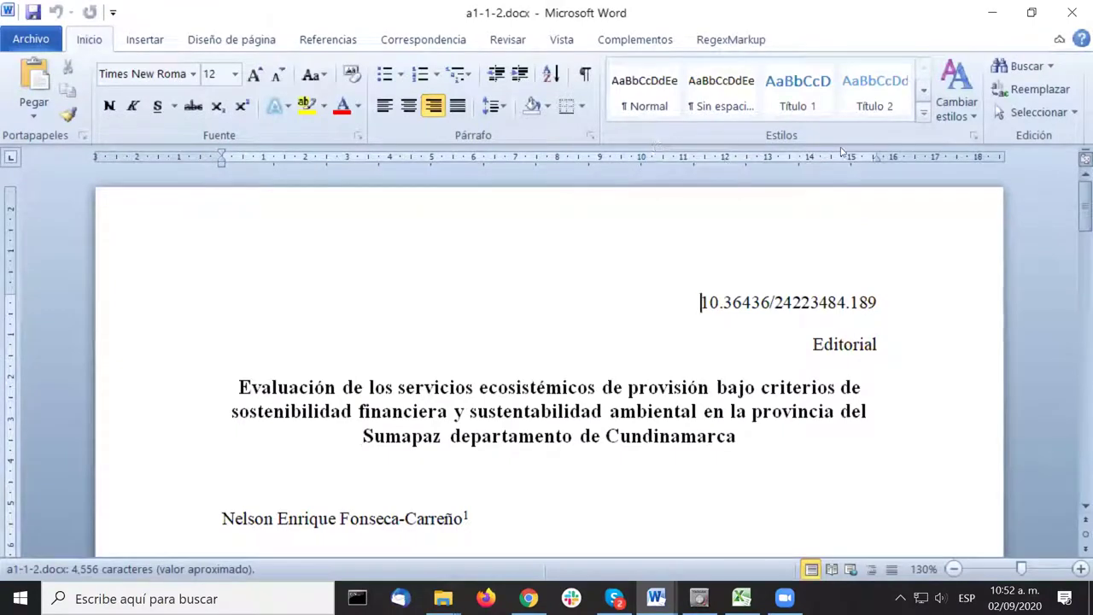
pyautogui.click(634, 39)
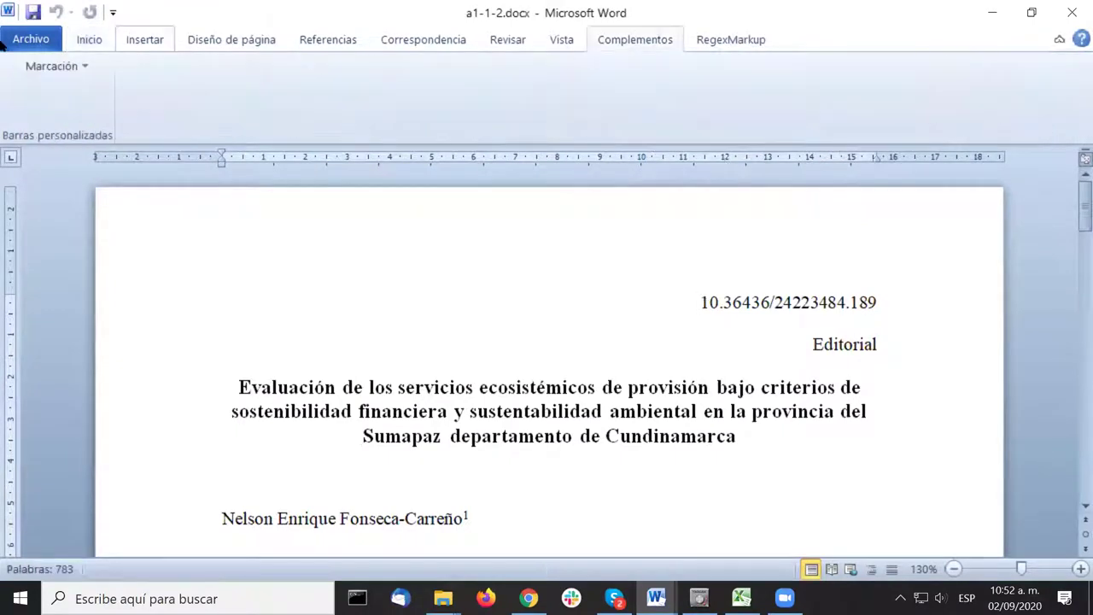
pyautogui.click(38, 68)
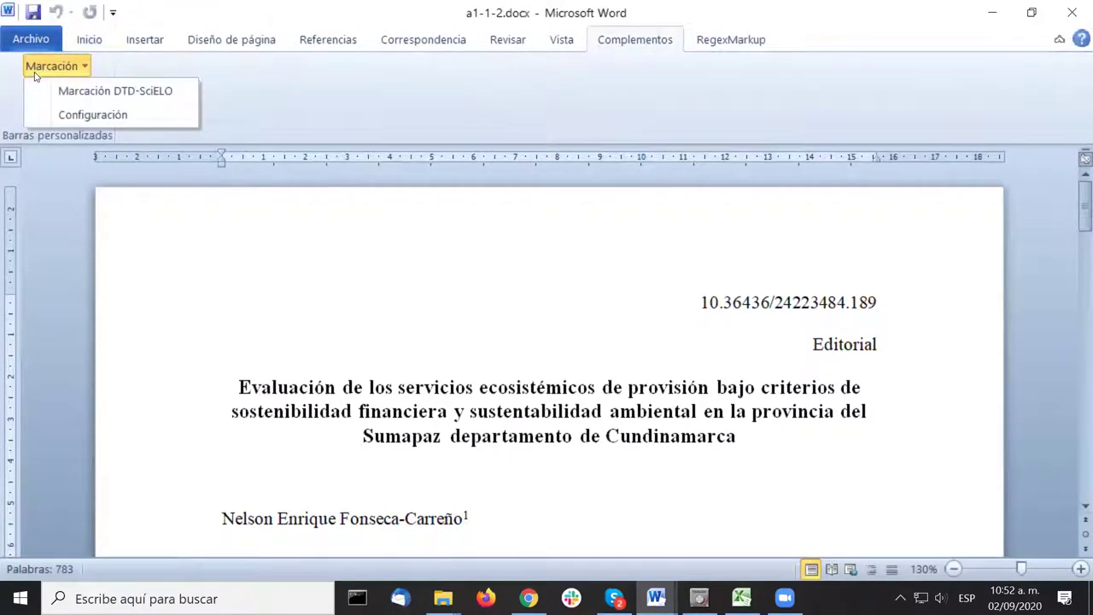
pyautogui.click(104, 94)
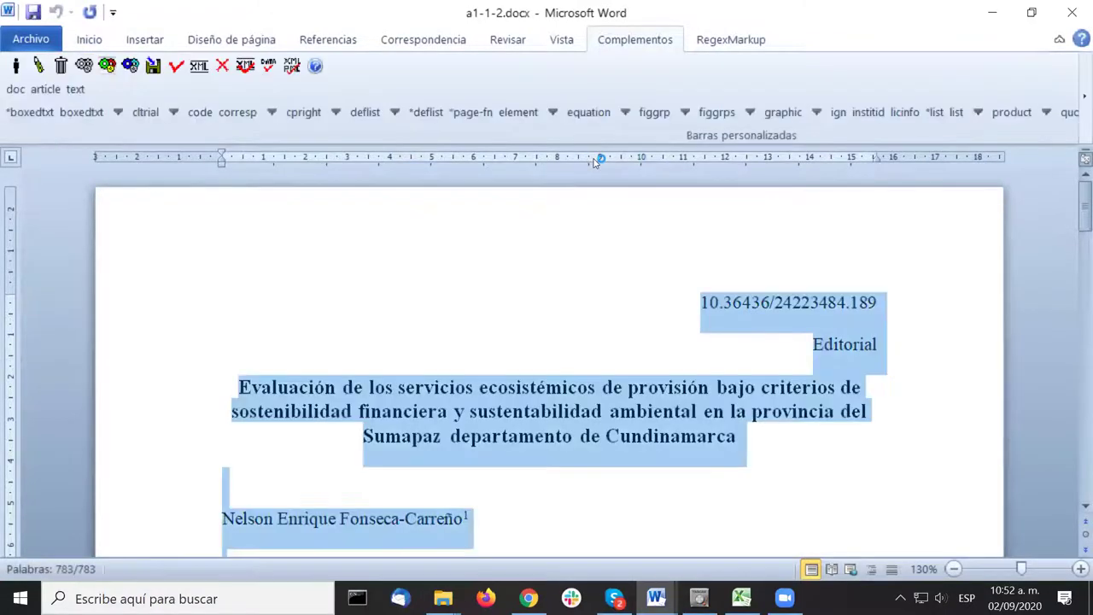
# Step: Open the doc element's form and expand its collection/journal choices
pyautogui.click(16, 89)
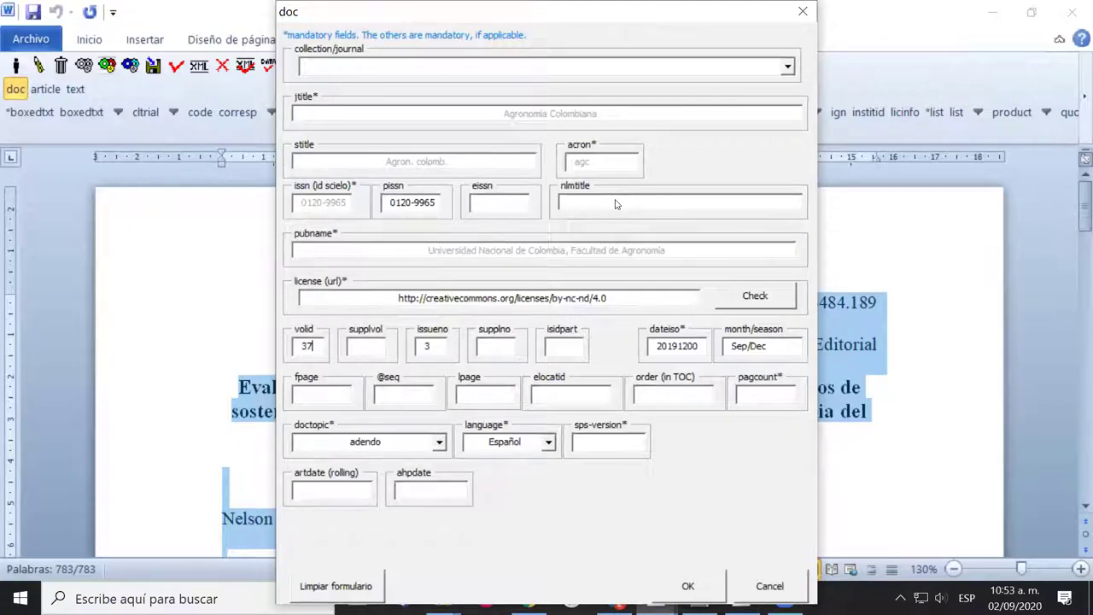
pyautogui.click(661, 68)
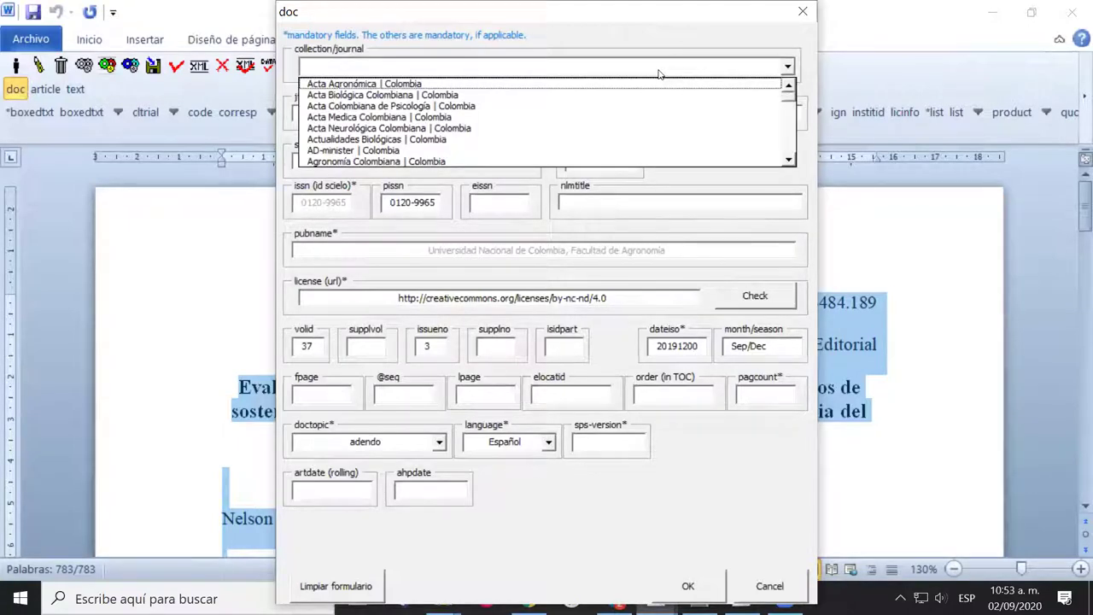